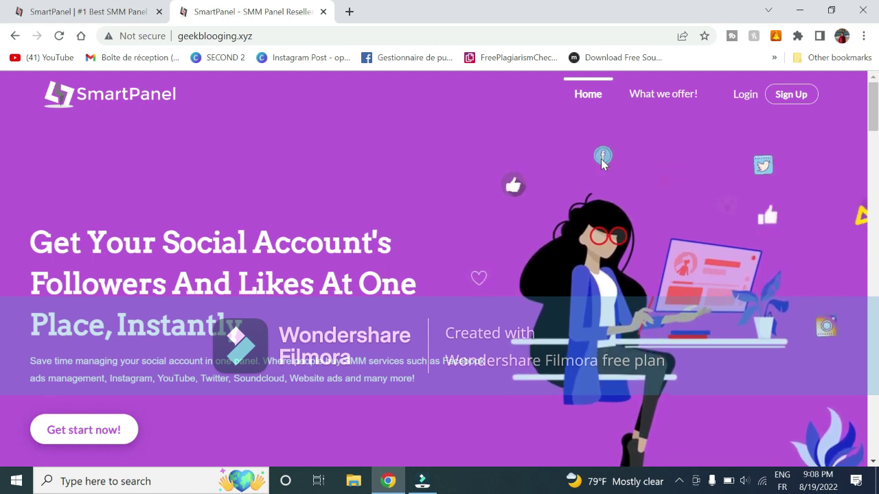
# Open the geekblogging.xyz login page and enter the admin username.
pyautogui.click(742, 97)
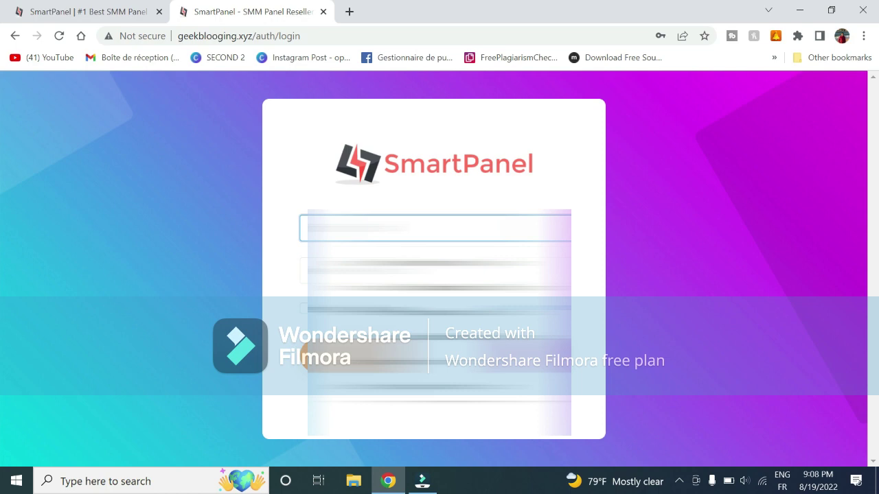
pyautogui.press('Tab')
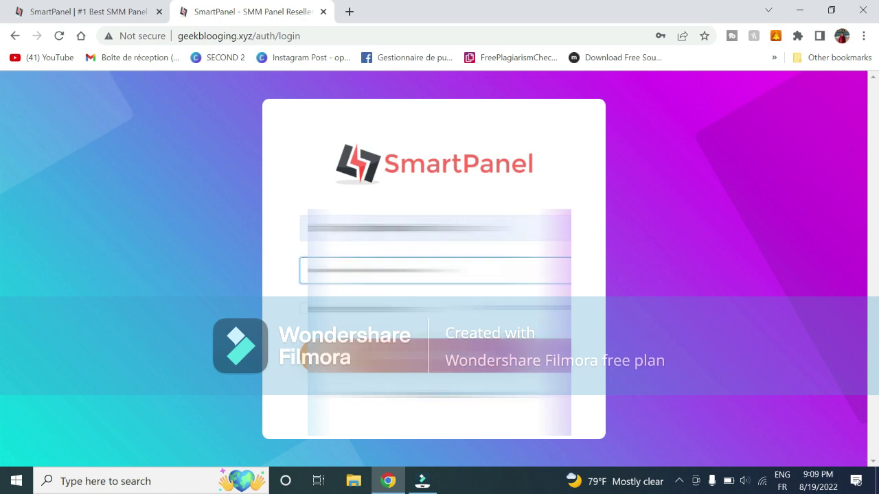
# Sign in, save the password in Chrome, and scroll through the empty statistics dashboard.
pyautogui.press('Return')
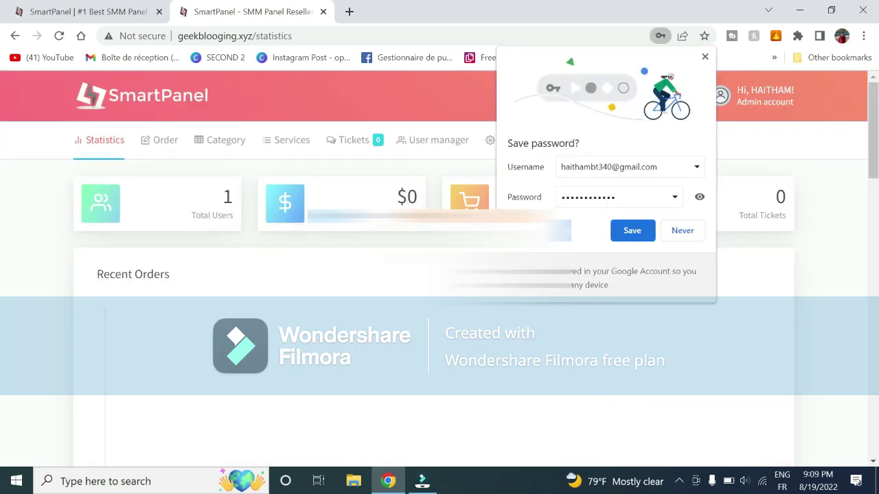
pyautogui.click(626, 230)
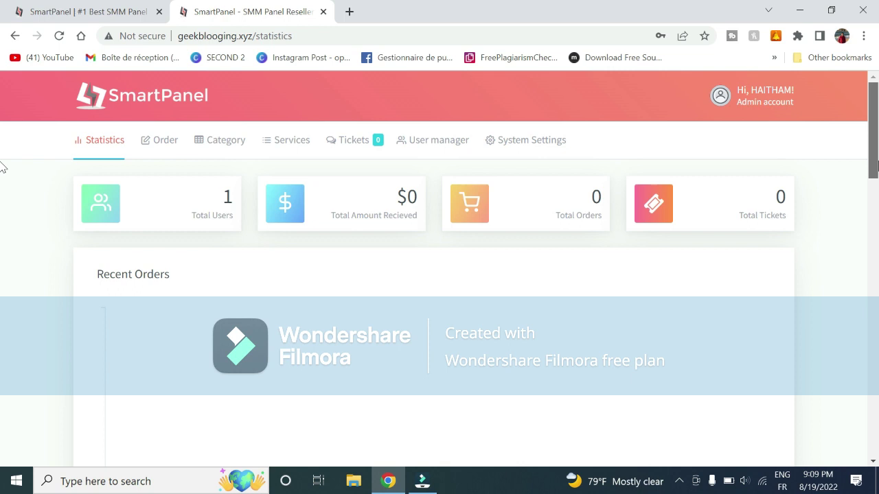
pyautogui.moveTo(877, 164); pyautogui.dragTo(877, 186)
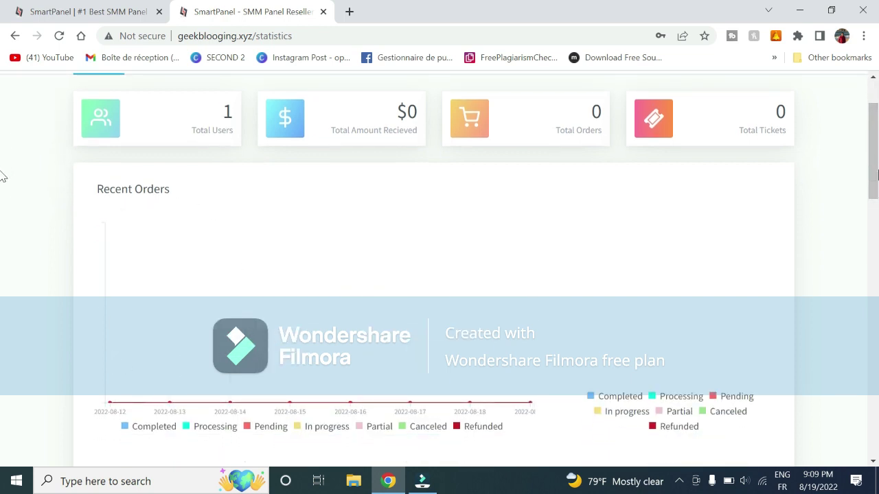
pyautogui.moveTo(877, 172); pyautogui.dragTo(877, 252)
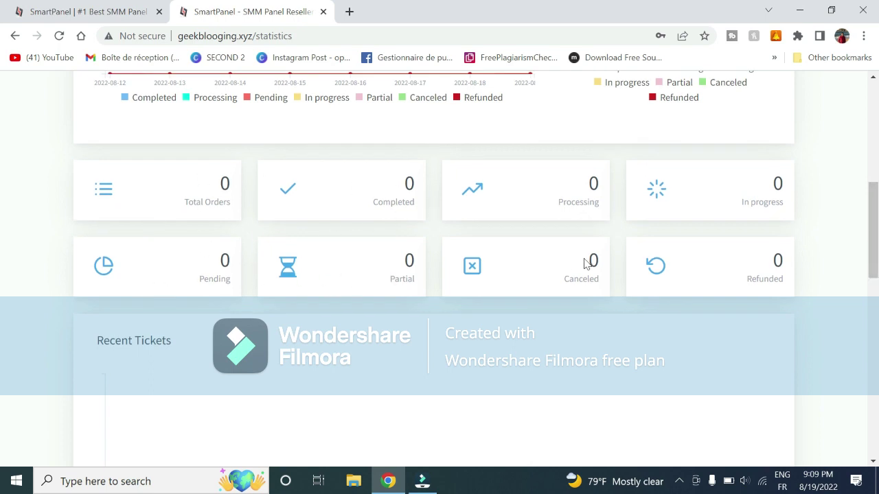
pyautogui.moveTo(877, 230); pyautogui.dragTo(877, 280)
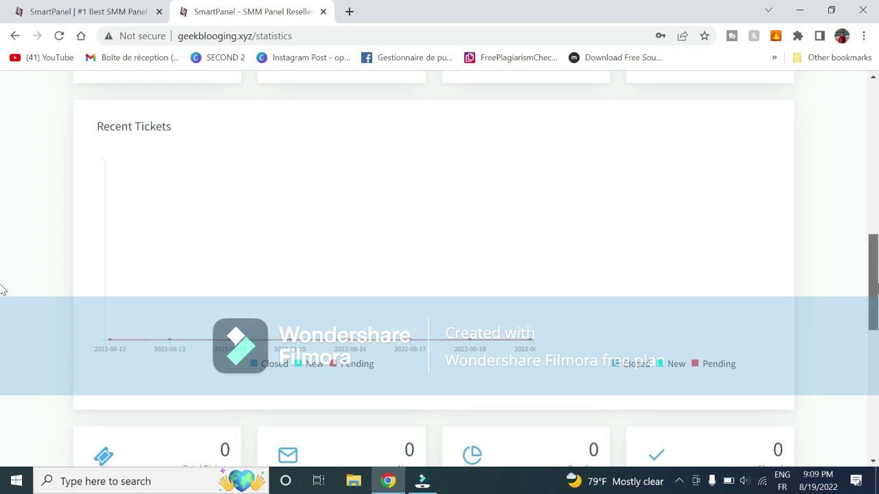
pyautogui.moveTo(877, 288); pyautogui.dragTo(877, 355)
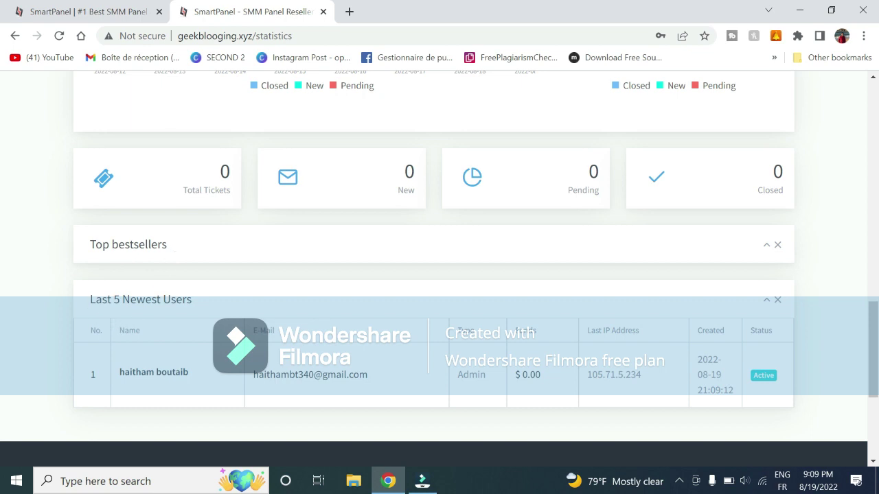
# Open the New Order form and find the category and service lists empty.
pyautogui.scroll(10, 154, 147)
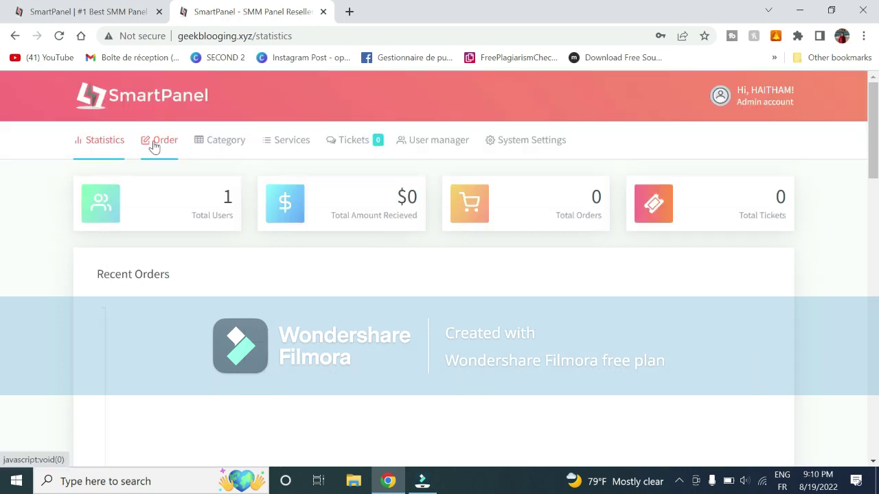
pyautogui.click(154, 146)
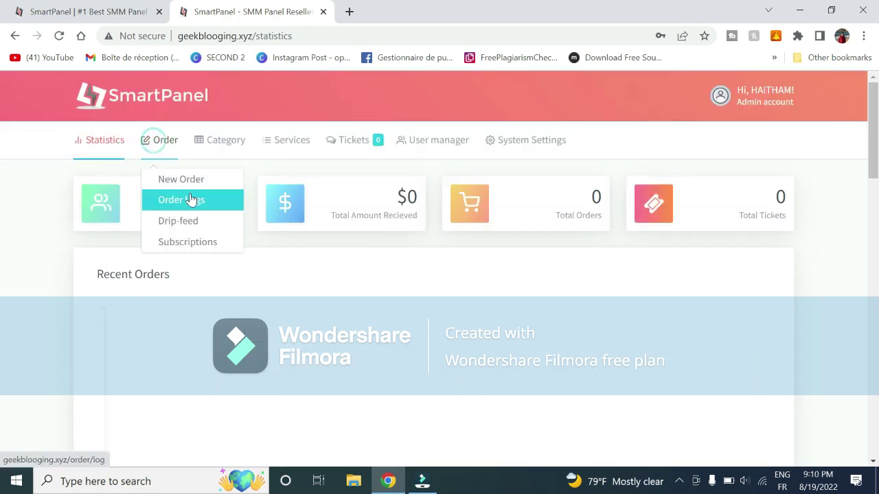
pyautogui.click(193, 189)
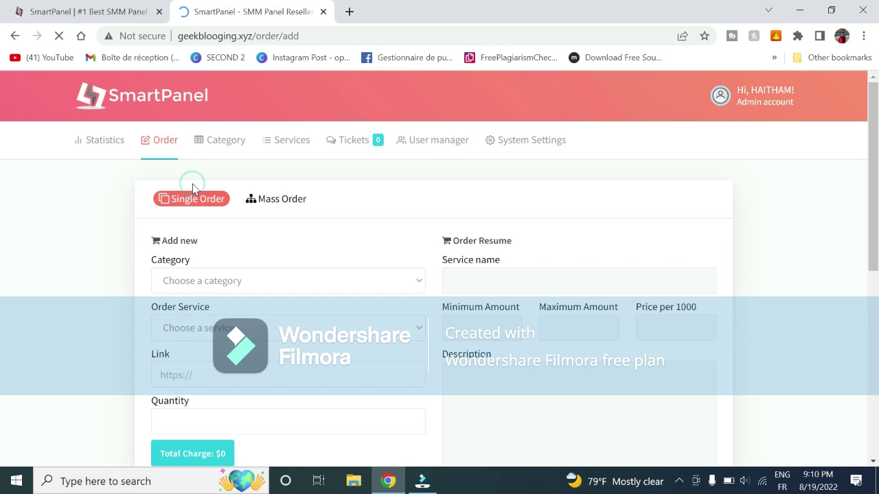
pyautogui.scroll(-1, 3, 199)
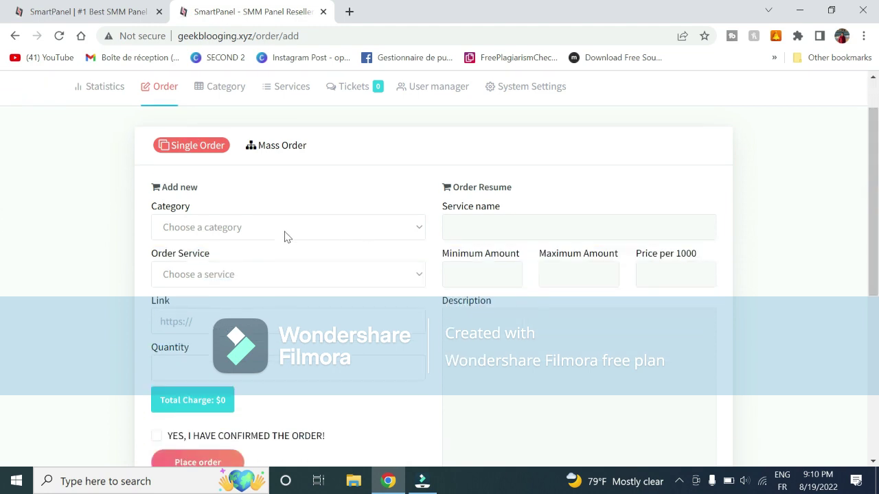
pyautogui.click(254, 228)
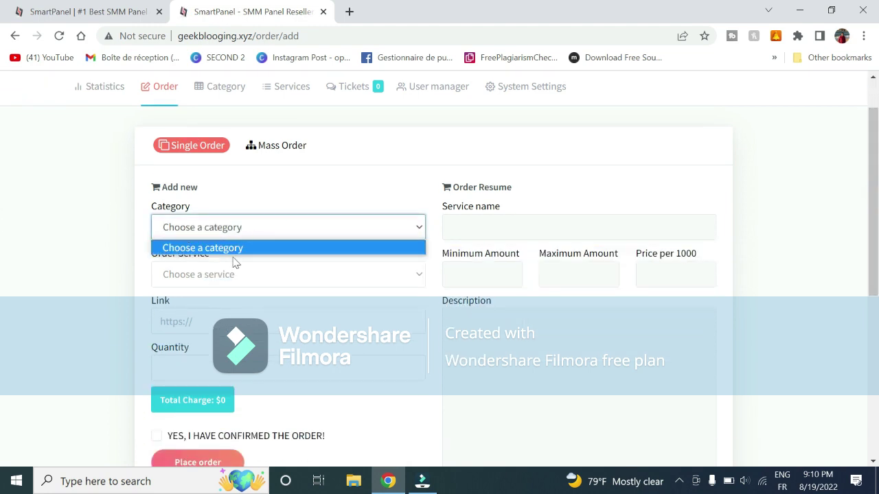
pyautogui.click(234, 250)
pyautogui.click(249, 269)
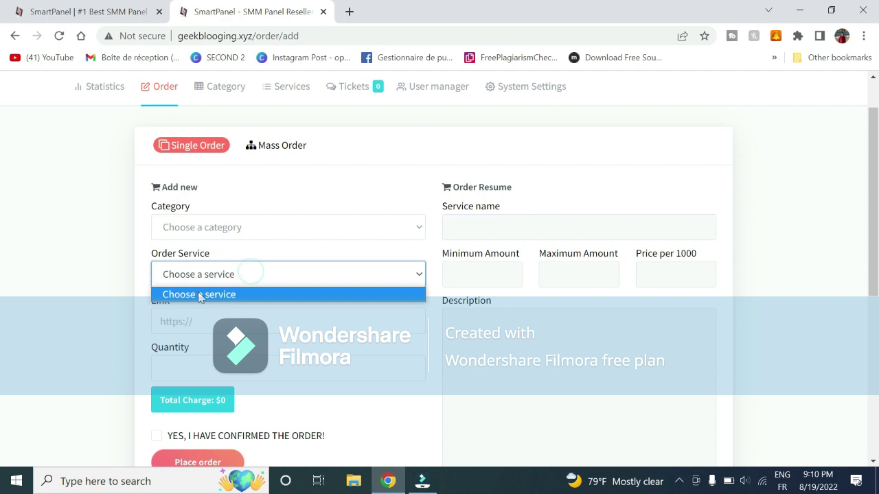
pyautogui.click(163, 349)
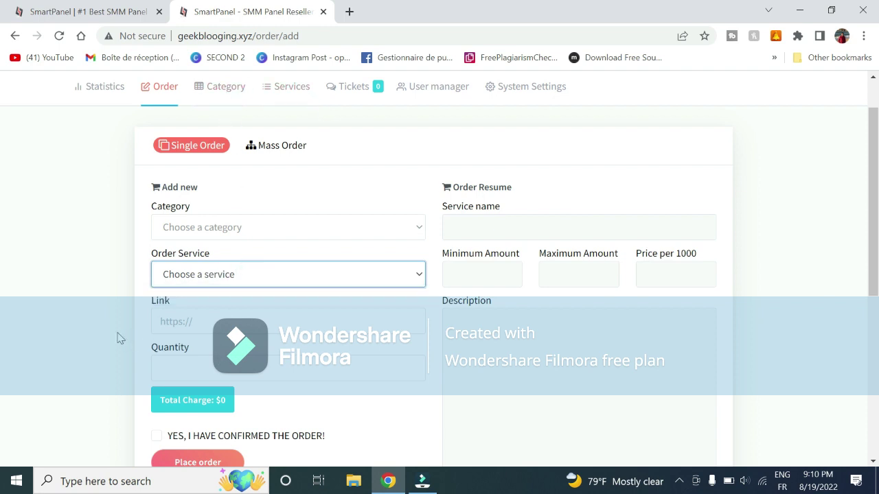
# Enter a quantity of 1000 with no link and review the $0 total.
pyautogui.click(224, 318)
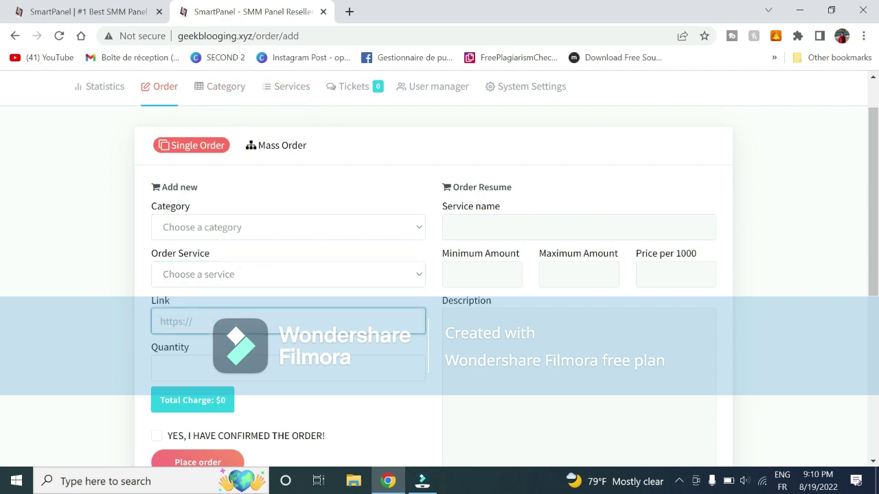
pyautogui.moveTo(288, 368)
pyautogui.press('Tab')
pyautogui.write('1')
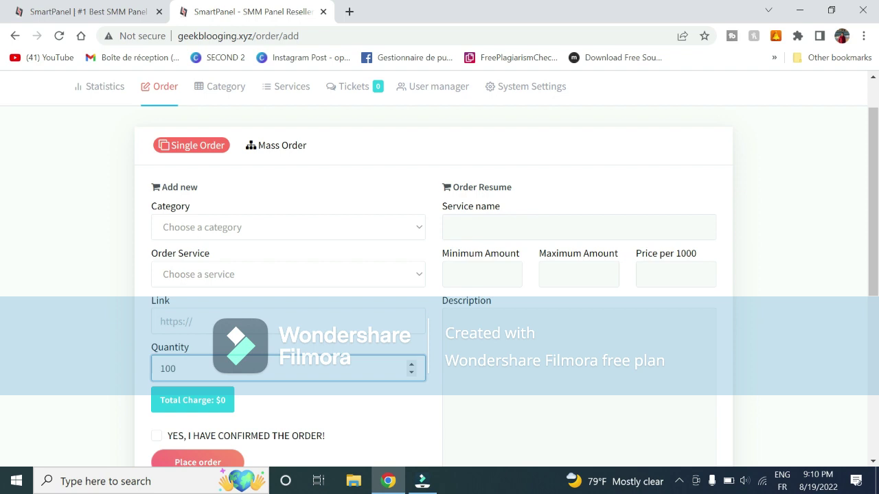
pyautogui.write('0')
pyautogui.click(284, 403)
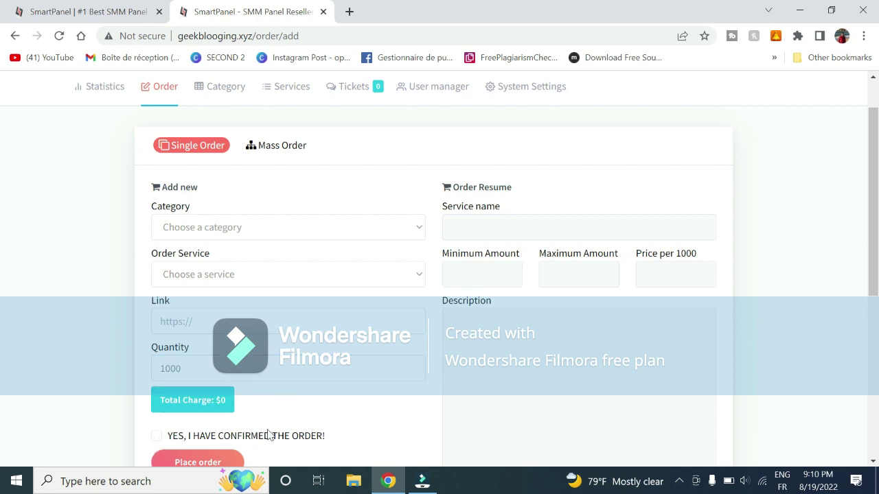
pyautogui.scroll(-1, 275, 433)
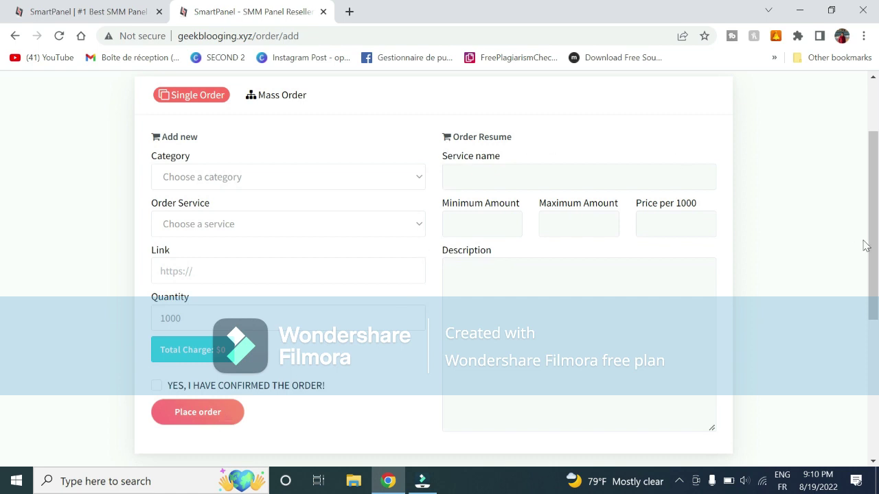
pyautogui.scroll(-1, 3, 261)
pyautogui.scroll(3, 3, 206)
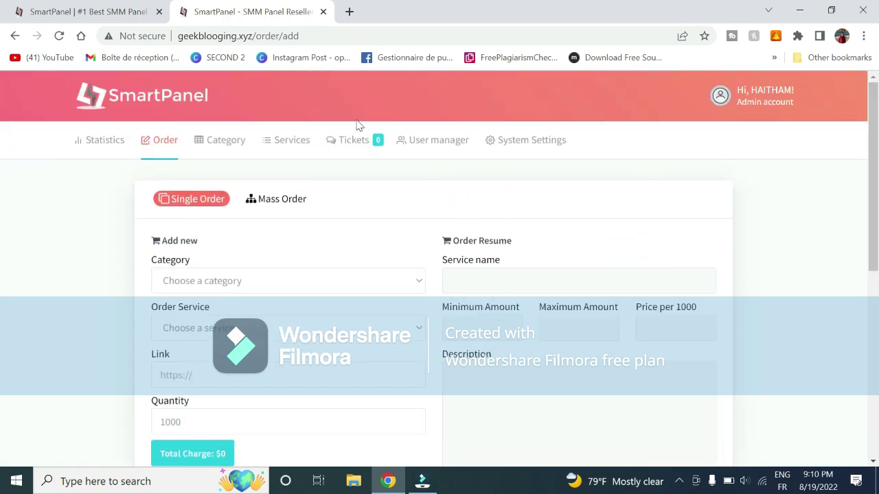
# Add an active category named 'Youtube views' with sort number 1 and submit it.
pyautogui.click(237, 141)
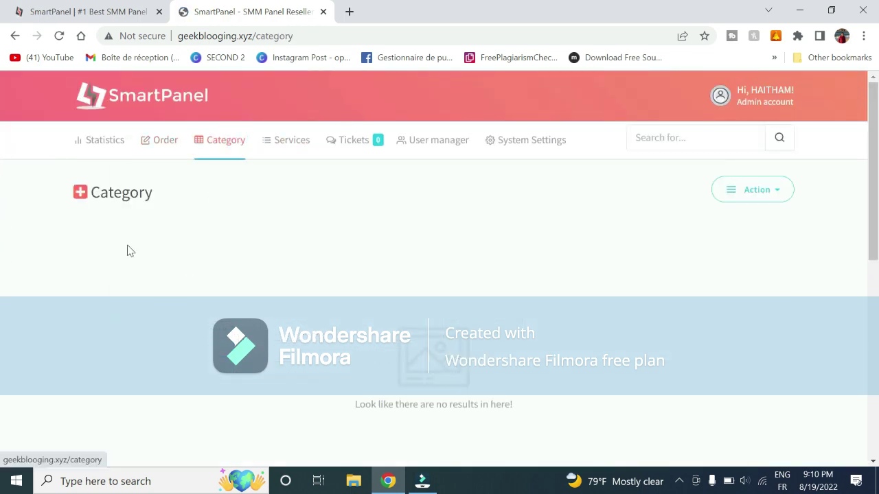
pyautogui.click(81, 192)
pyautogui.click(563, 155)
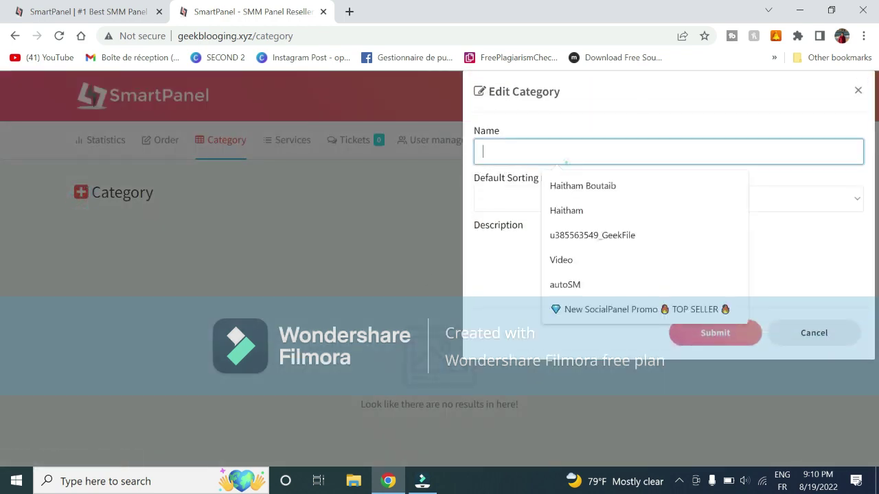
pyautogui.write('Youtube views')
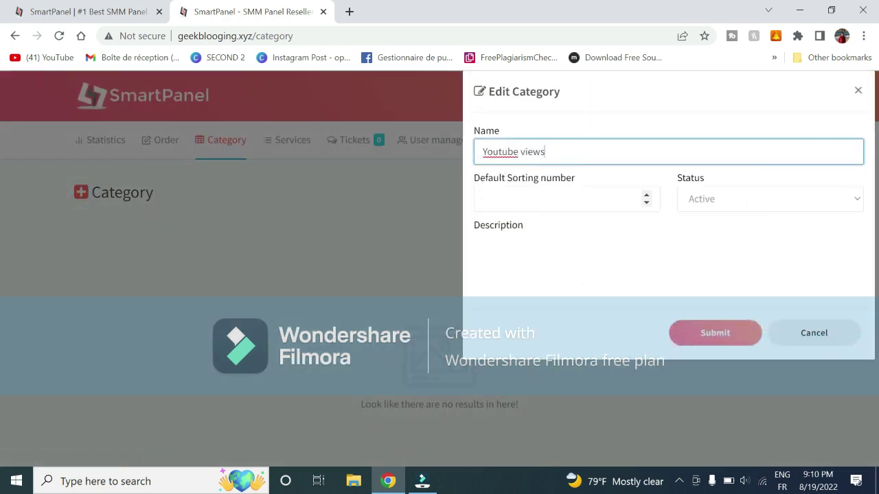
pyautogui.click(571, 200)
pyautogui.click(647, 195)
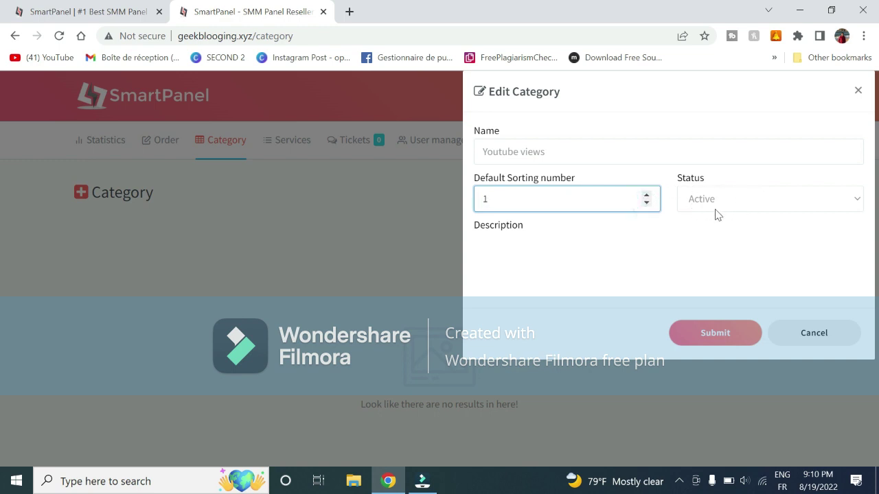
pyautogui.click(530, 273)
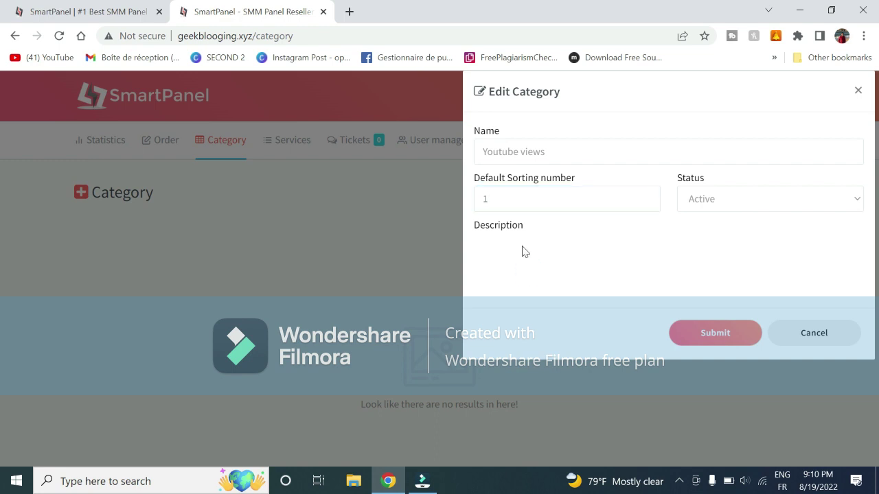
pyautogui.click(576, 253)
pyautogui.click(711, 335)
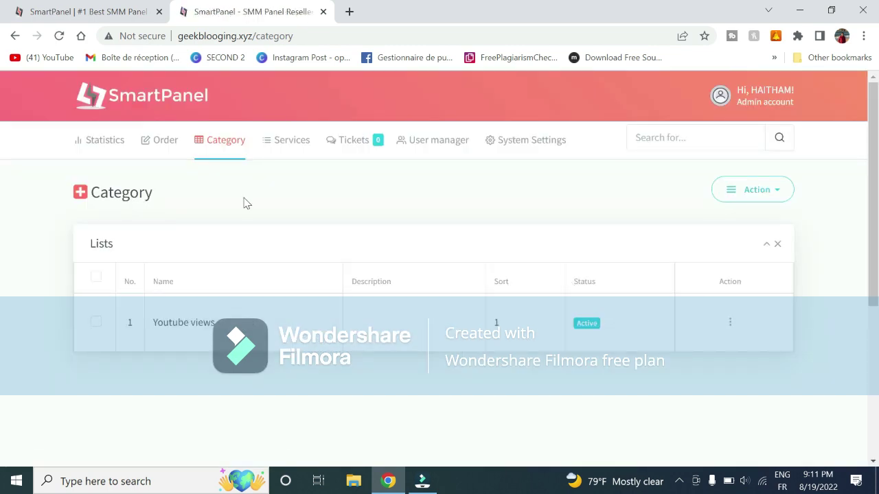
# Start a new service named 'Youtube views from usa'.
pyautogui.click(285, 144)
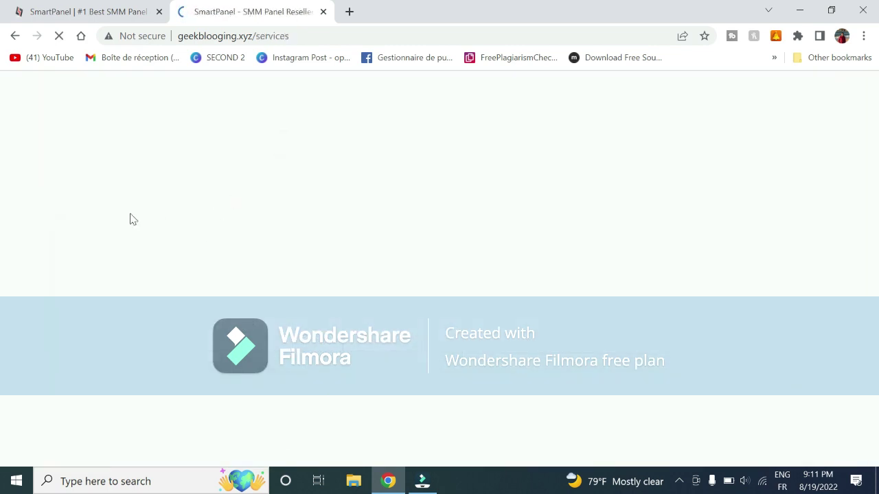
pyautogui.click(33, 191)
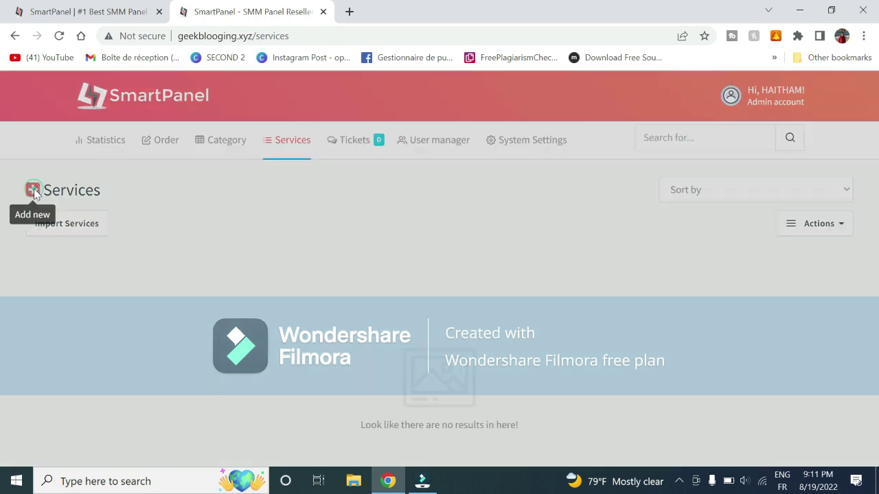
pyautogui.click(535, 151)
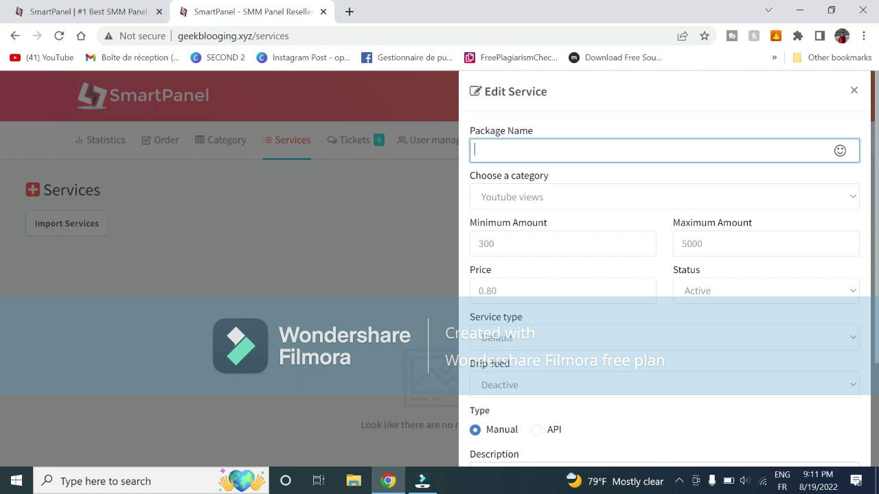
pyautogui.write('Youtube views from usa')
# Set minimum 100, maximum 10000, price 0.80 and Default type, then submit the service.
pyautogui.doubleClick(506, 246)
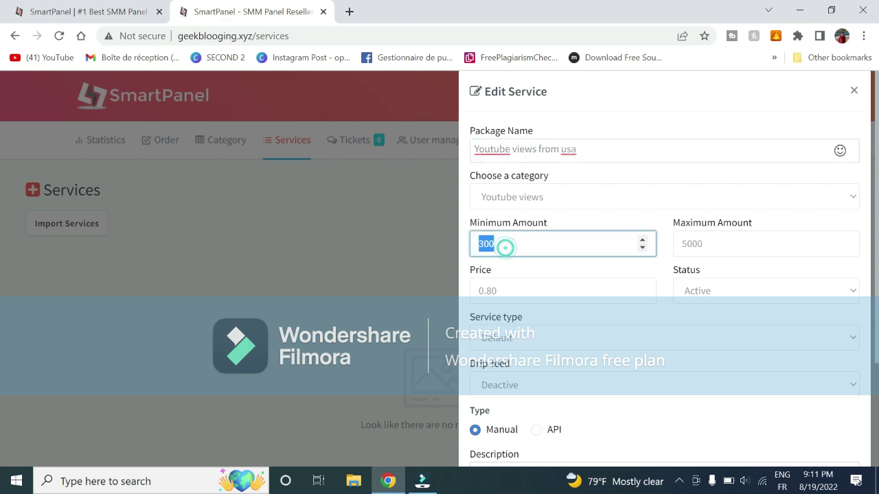
pyautogui.write('1')
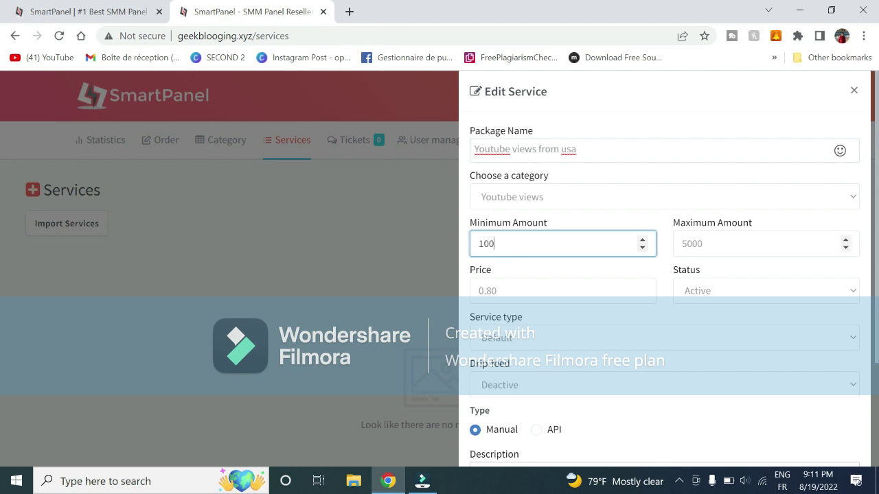
pyautogui.doubleClick(685, 243)
pyautogui.write('1000')
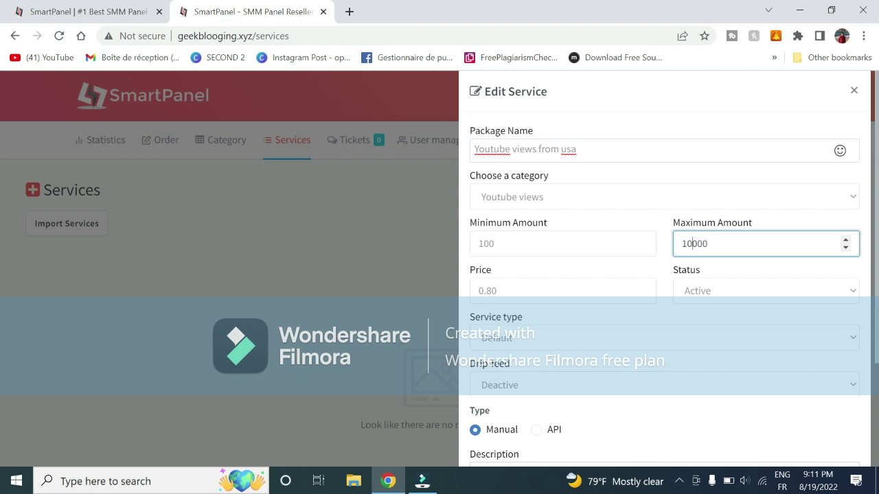
pyautogui.doubleClick(517, 283)
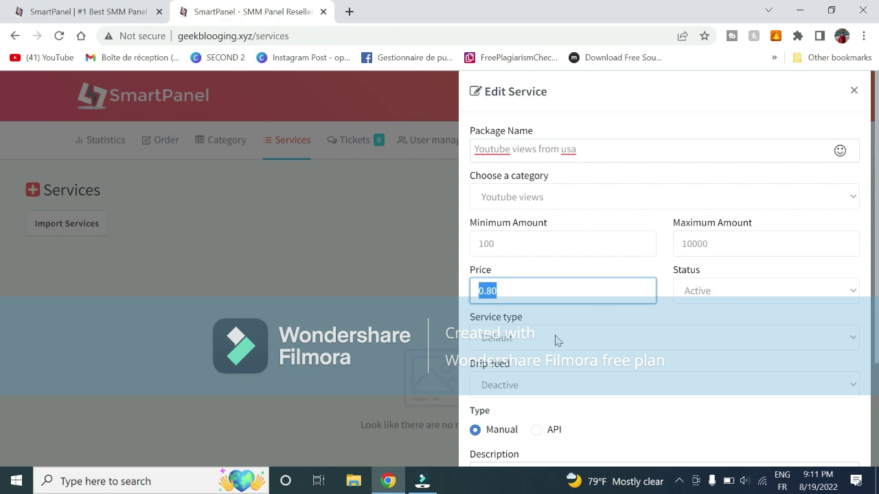
pyautogui.scroll(-1, 555, 339)
pyautogui.click(545, 259)
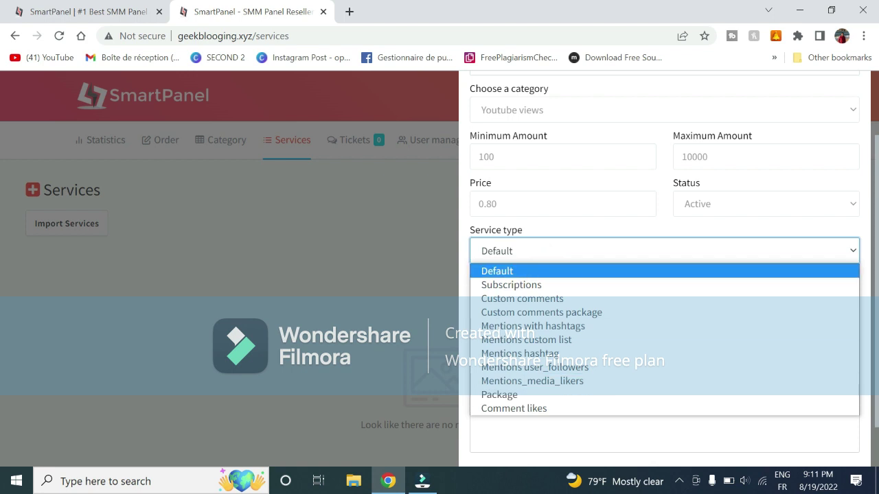
pyautogui.click(560, 244)
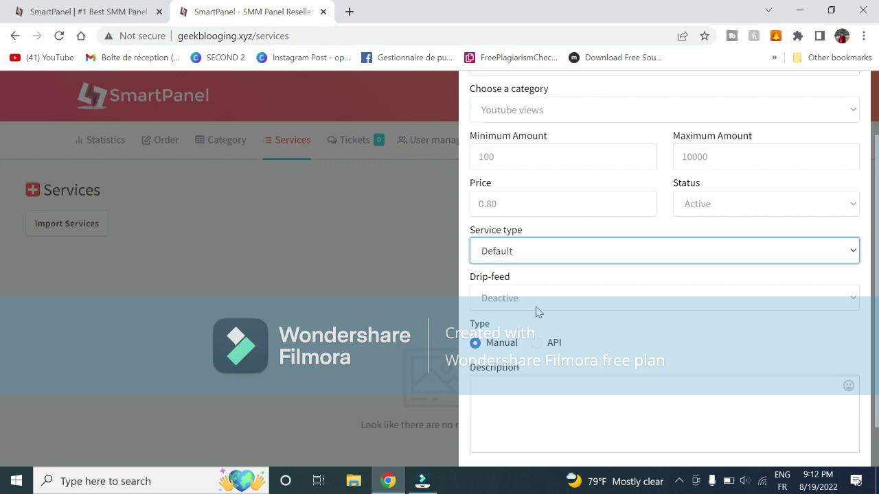
pyautogui.scroll(-2, 577, 310)
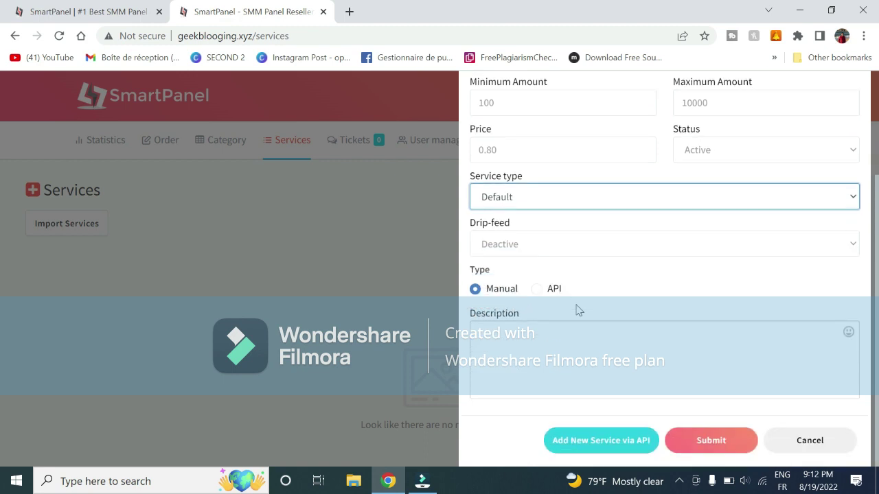
pyautogui.click(717, 447)
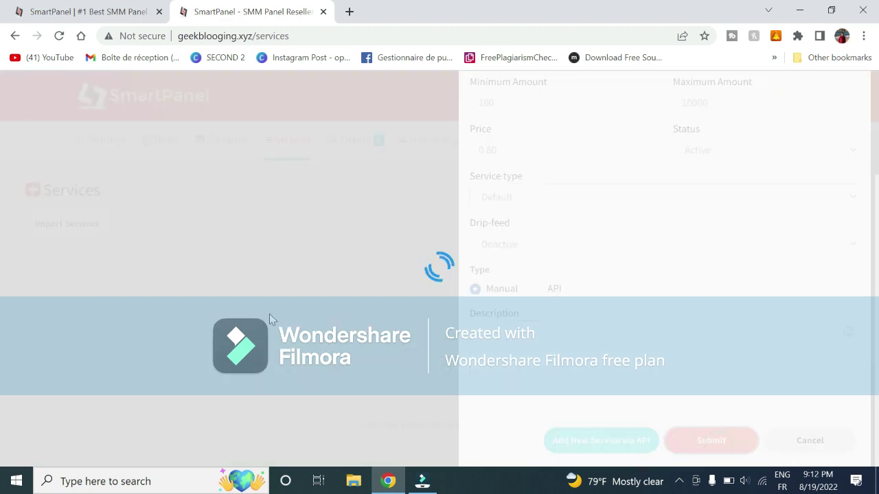
# Start a new order with the Youtube views category and Youtube views from usa service.
pyautogui.click(156, 149)
pyautogui.click(178, 178)
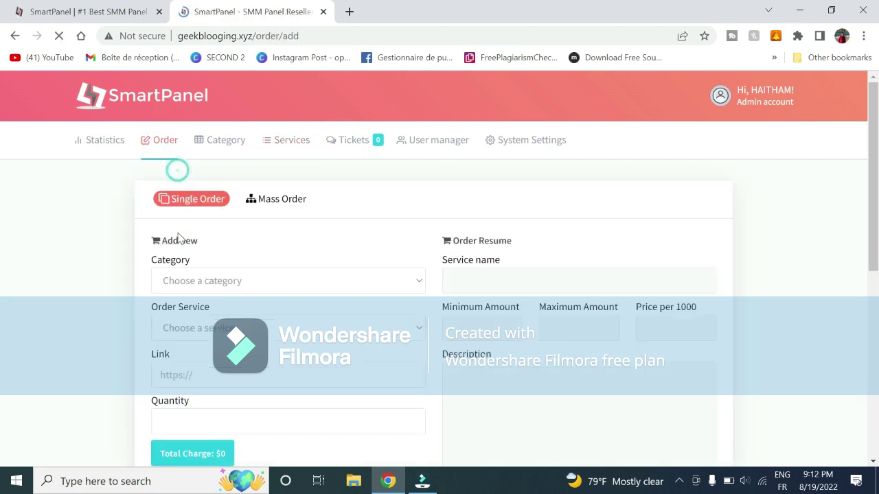
pyautogui.click(221, 288)
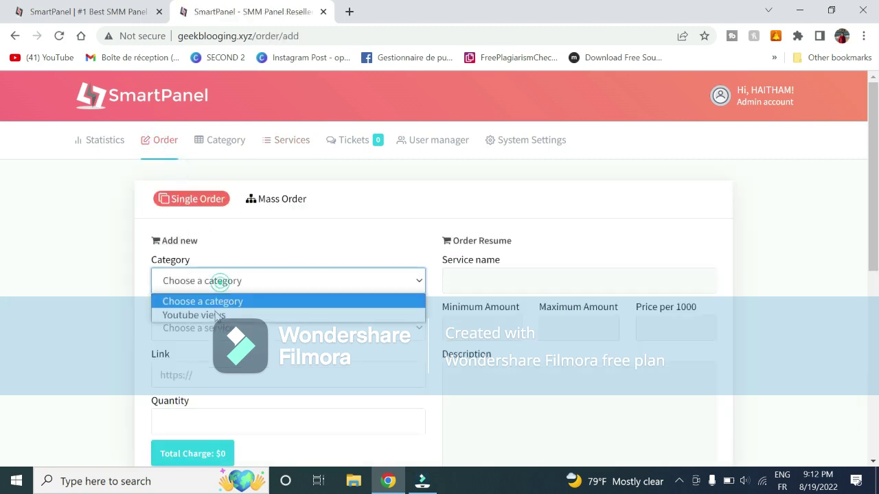
pyautogui.click(217, 314)
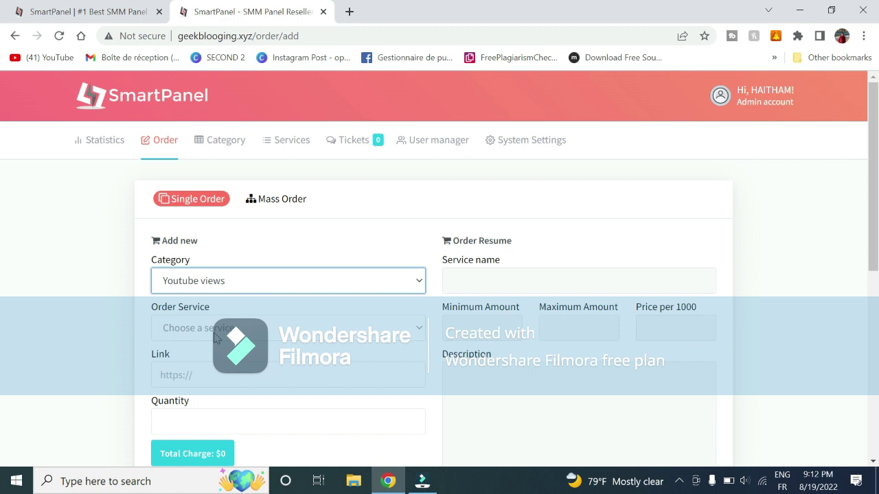
pyautogui.click(215, 328)
pyautogui.click(199, 360)
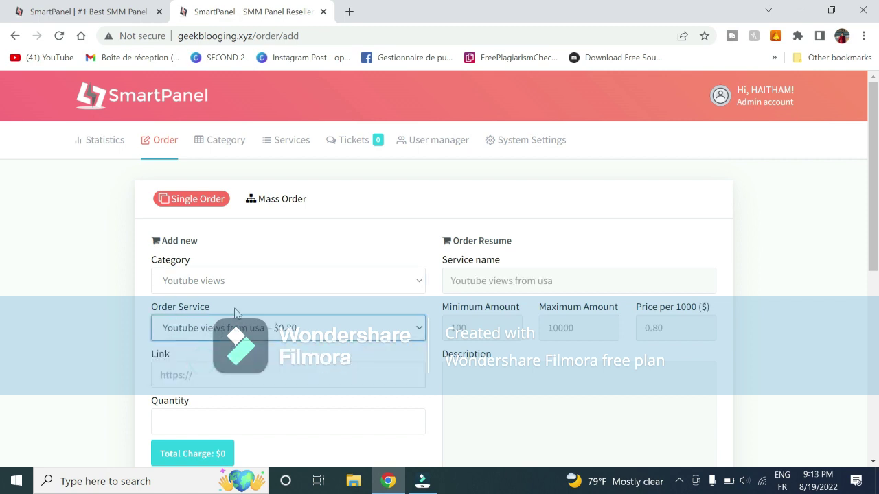
# Set quantity 10000 ($8), tick the confirmation and place the order without a link.
pyautogui.click(198, 378)
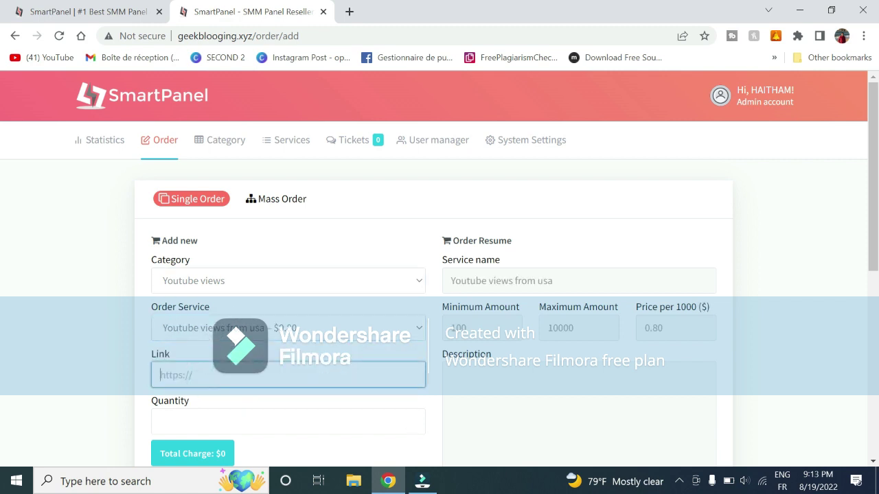
pyautogui.scroll(-2, 453, 332)
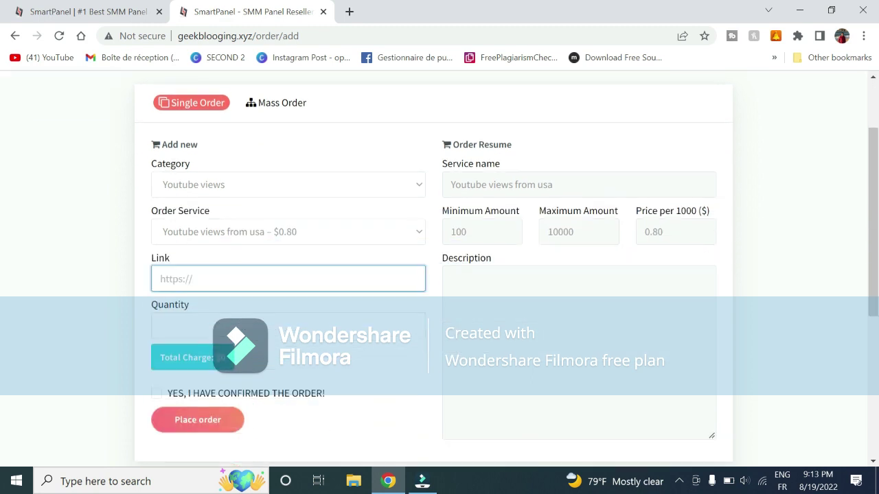
pyautogui.click(193, 320)
pyautogui.write('1')
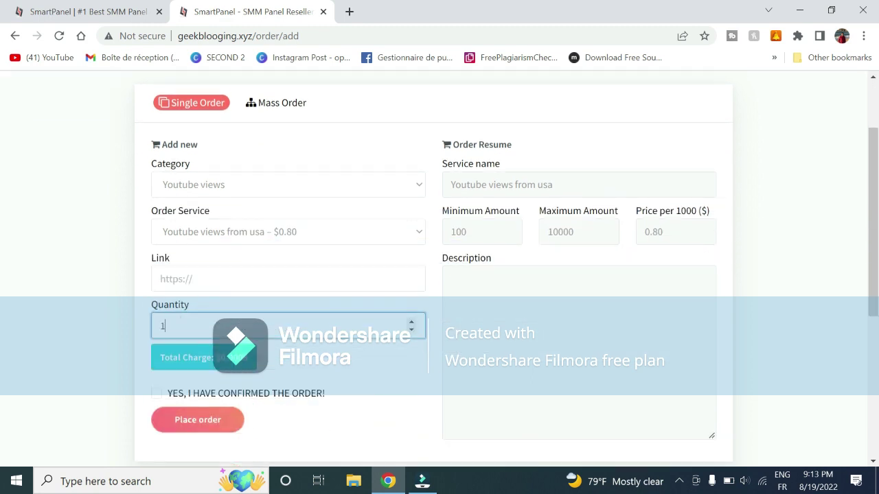
pyautogui.write('0000')
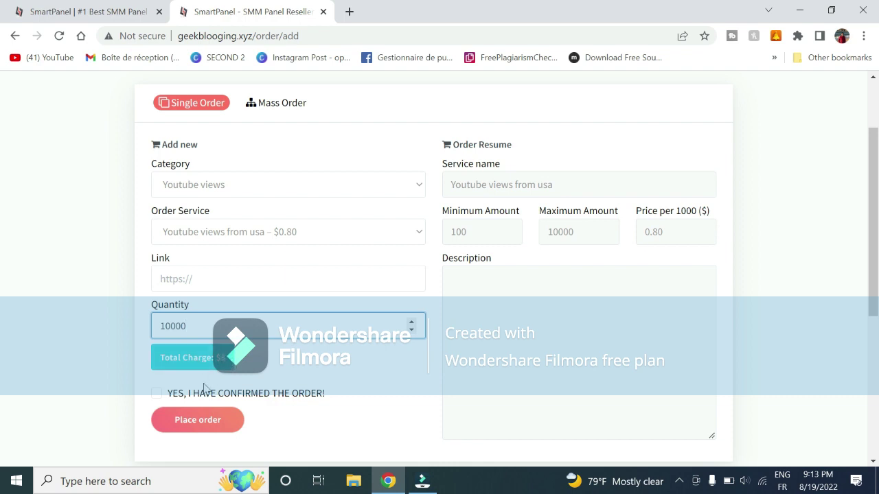
pyautogui.click(155, 394)
pyautogui.click(180, 419)
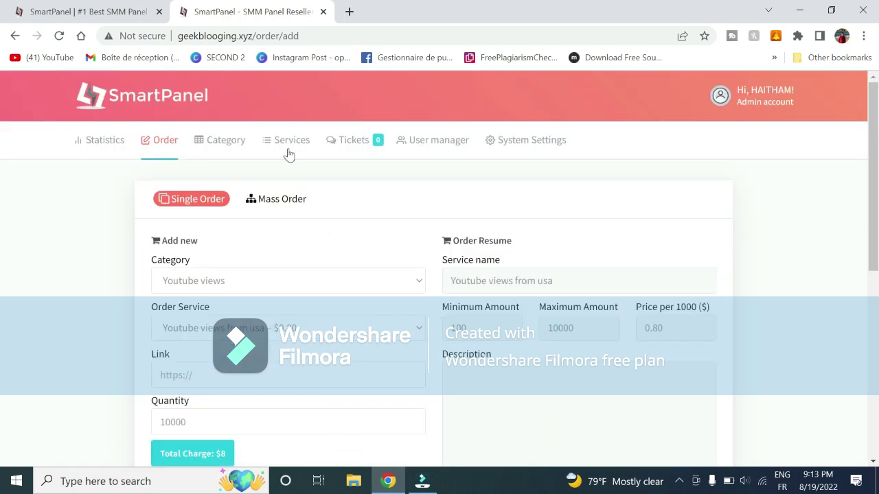
pyautogui.click(365, 153)
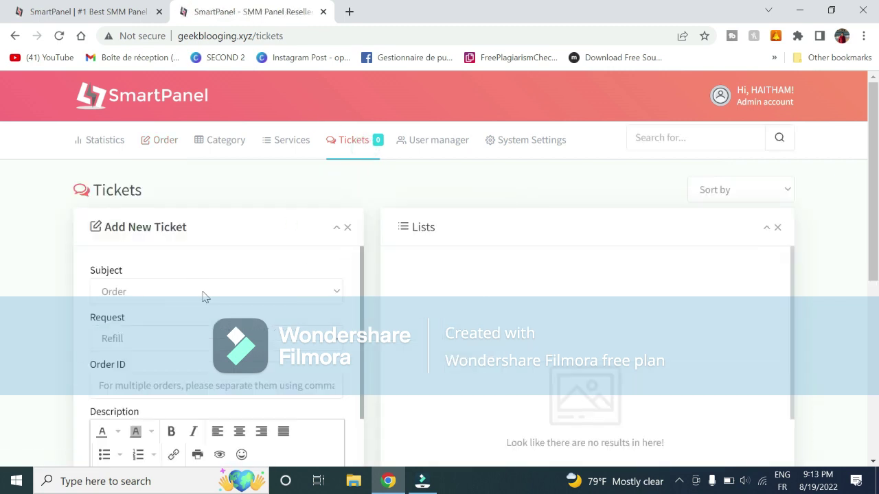
pyautogui.scroll(-2, 316, 188)
pyautogui.click(273, 187)
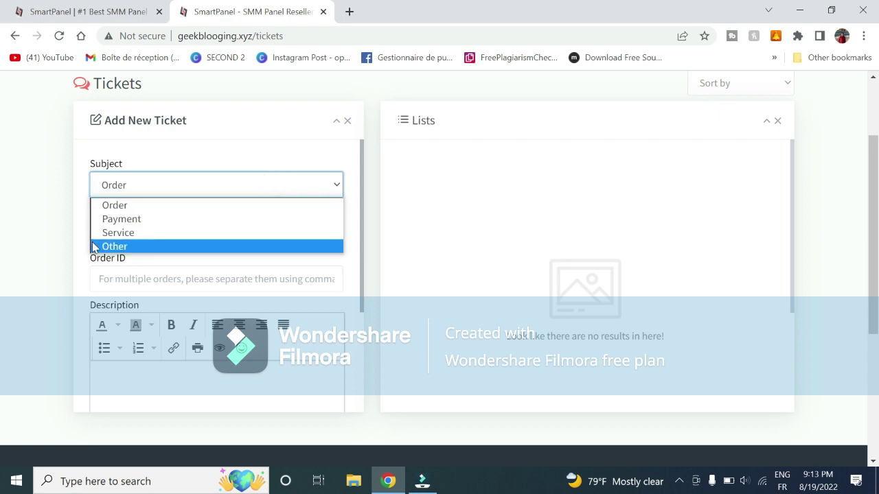
pyautogui.click(79, 249)
pyautogui.click(127, 231)
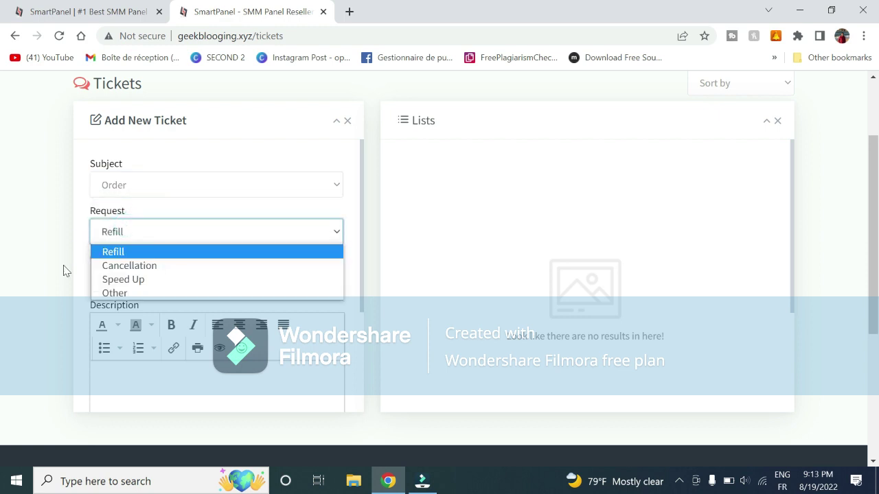
pyautogui.click(56, 302)
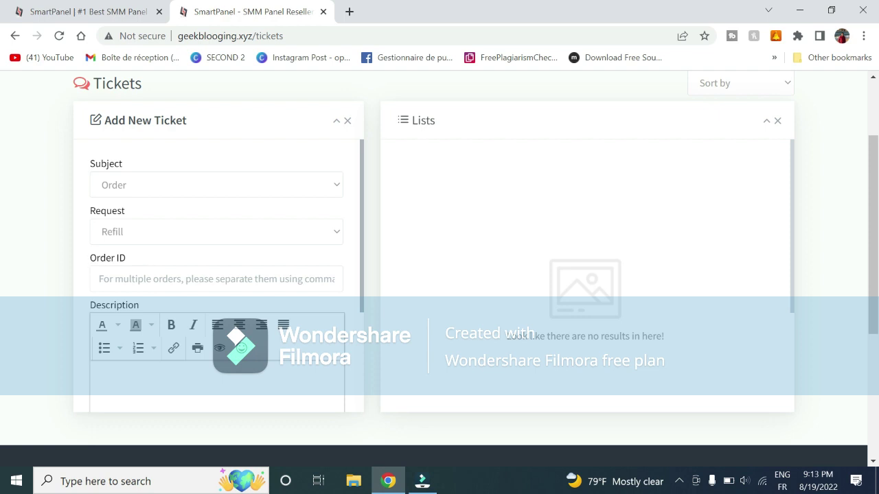
pyautogui.scroll(2, 490, 145)
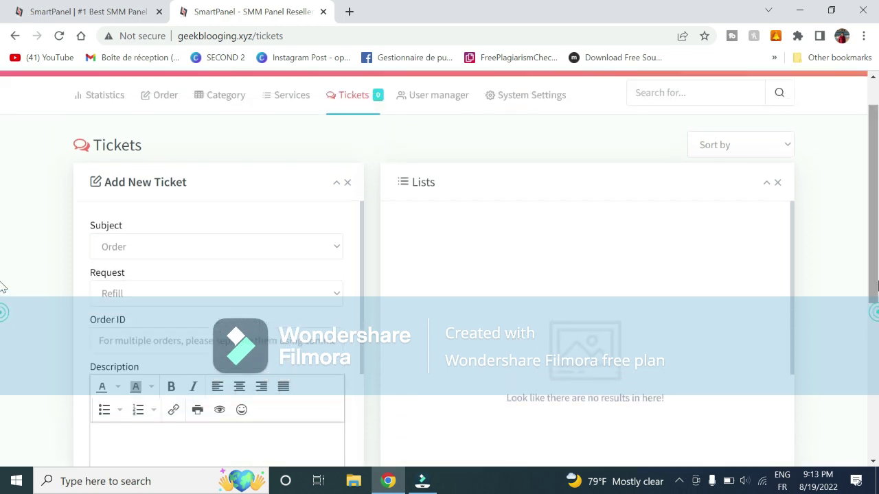
pyautogui.moveTo(433, 95)
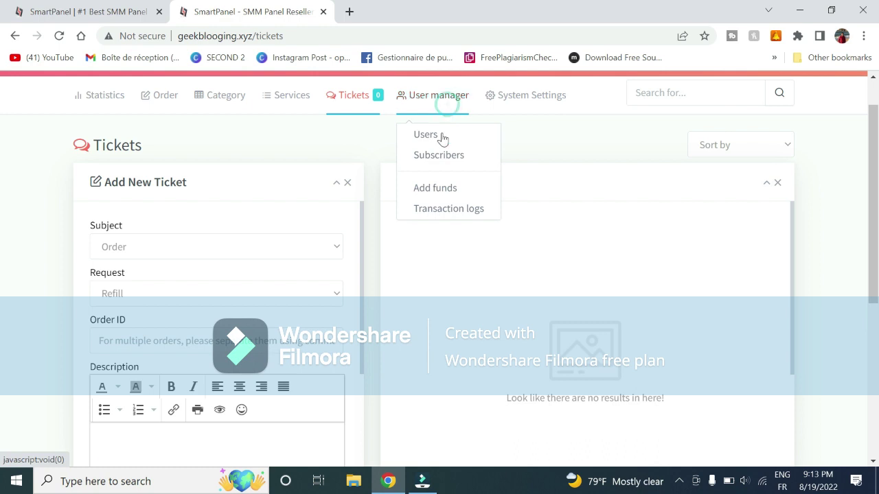
# Start a new user with first and last name 'test' and the suggested test e-mail.
pyautogui.click(441, 136)
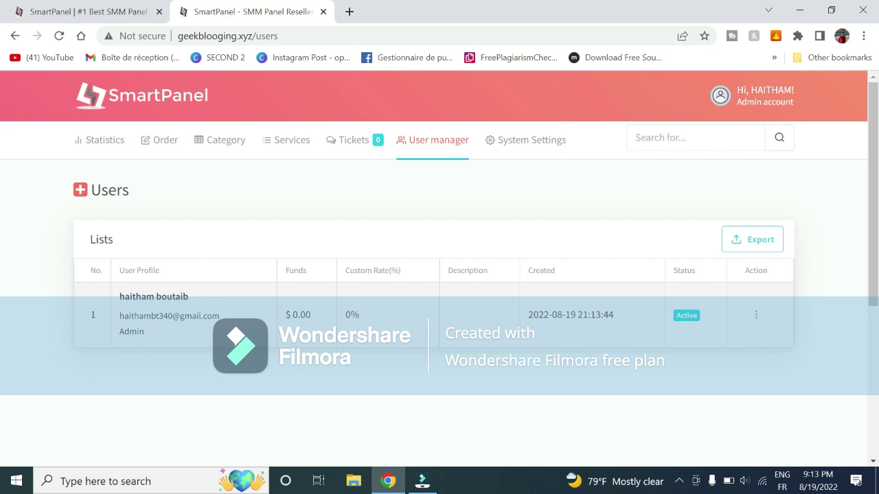
pyautogui.click(81, 191)
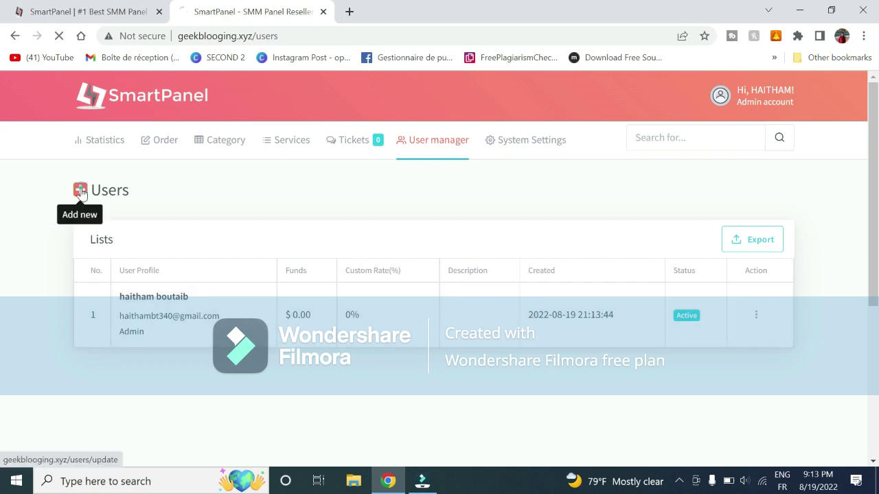
pyautogui.click(193, 306)
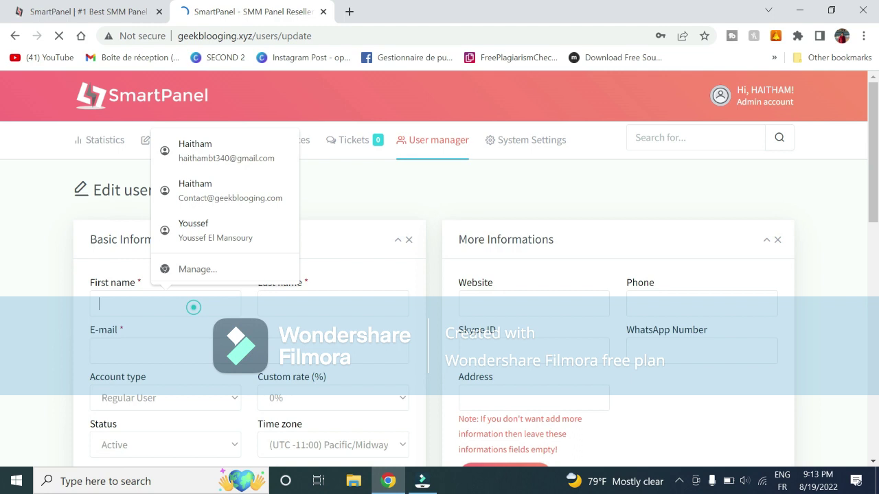
pyautogui.write('Y')
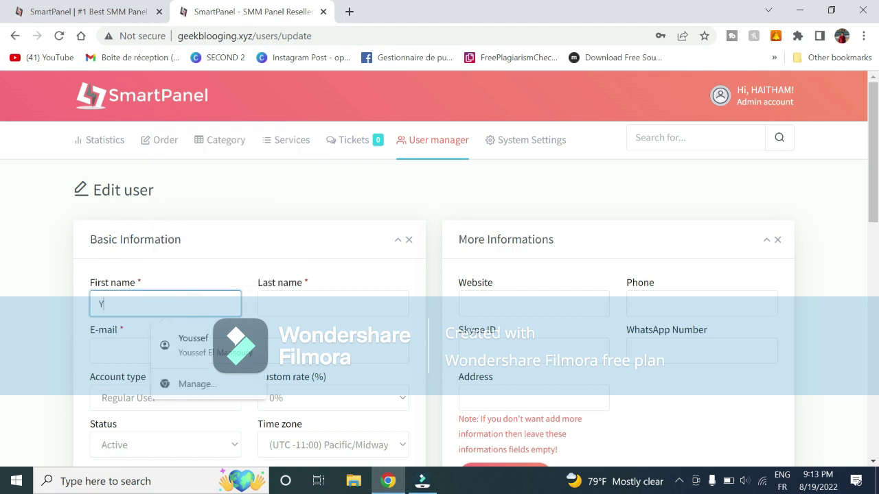
pyautogui.press('BackSpace')
pyautogui.write('test')
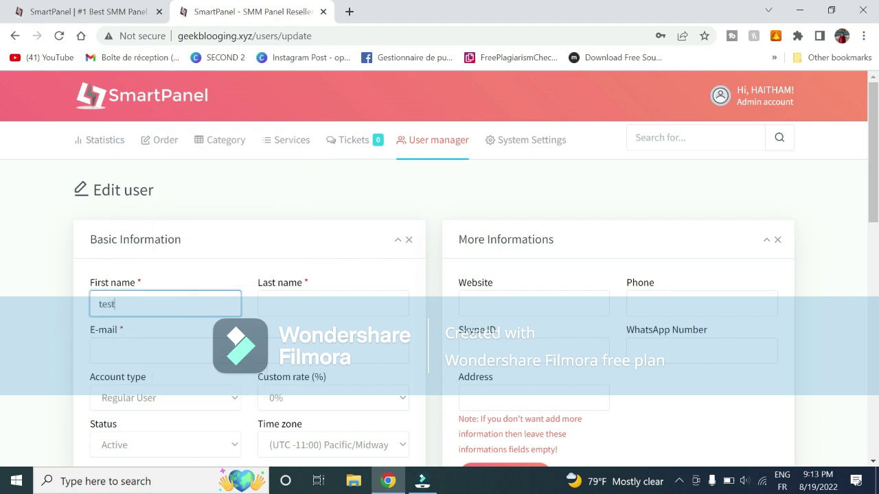
pyautogui.press('Tab')
pyautogui.write('test')
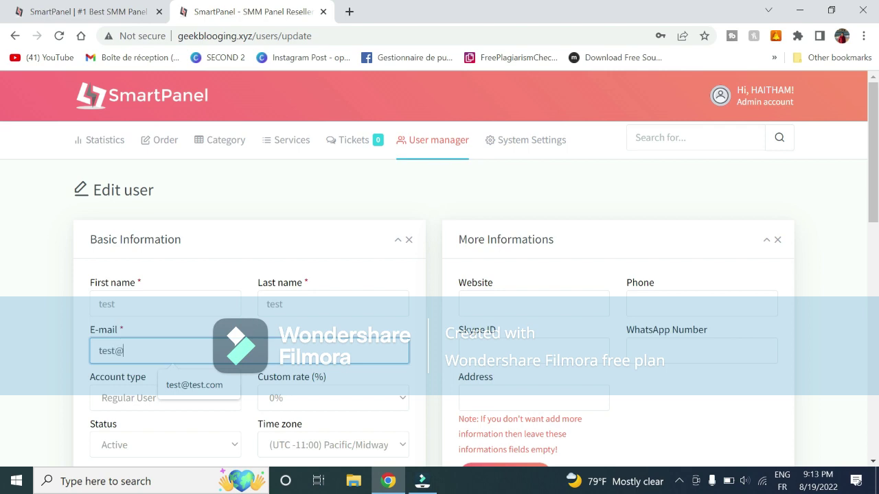
pyautogui.click(195, 385)
# Set and confirm the user's password, save the user, and return to the Users list.
pyautogui.scroll(-3, 210, 323)
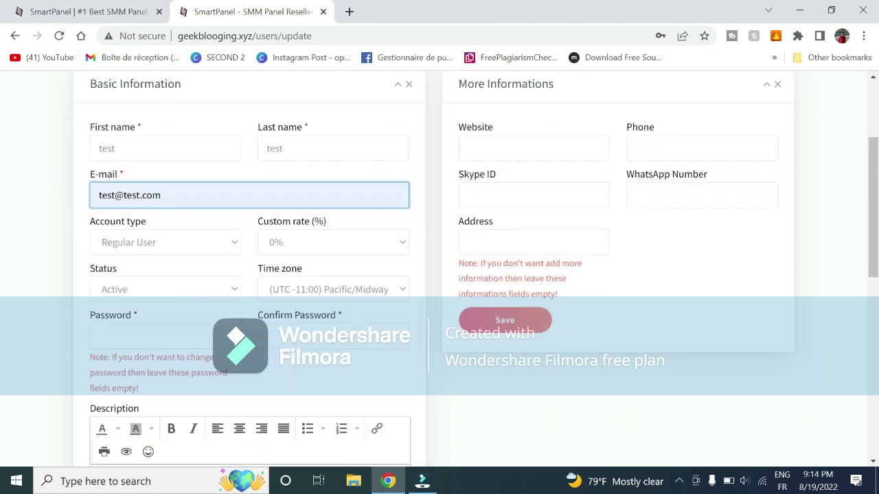
pyautogui.click(164, 336)
pyautogui.click(281, 337)
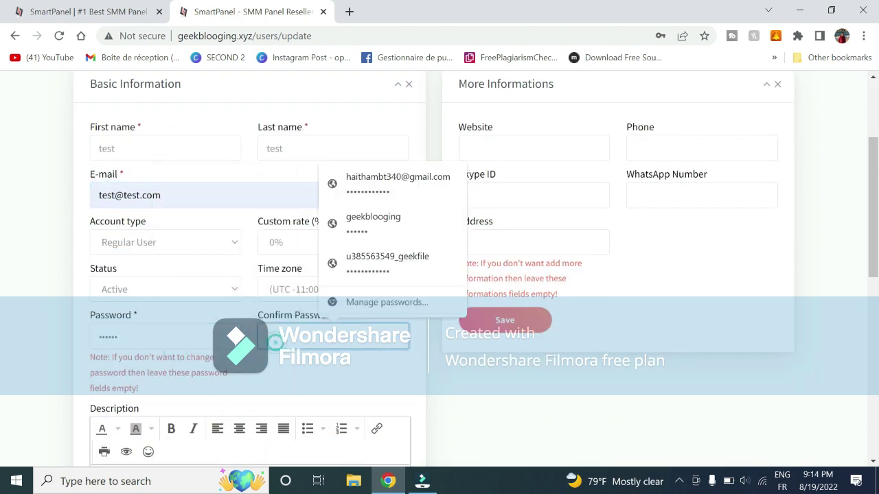
pyautogui.scroll(-1, 312, 251)
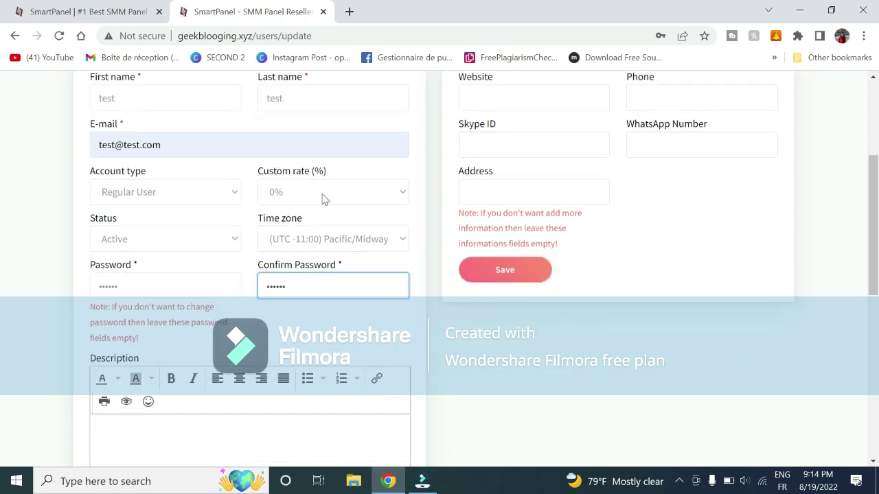
pyautogui.scroll(-3, 320, 206)
pyautogui.click(156, 382)
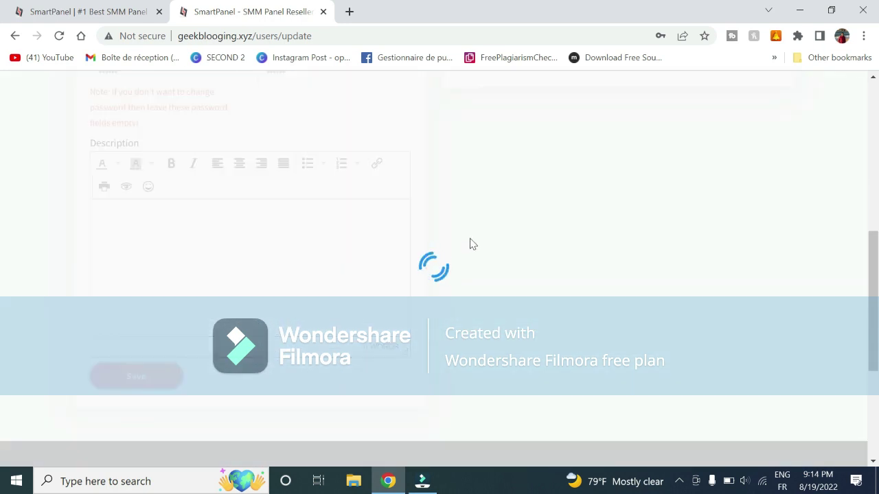
pyautogui.click(446, 138)
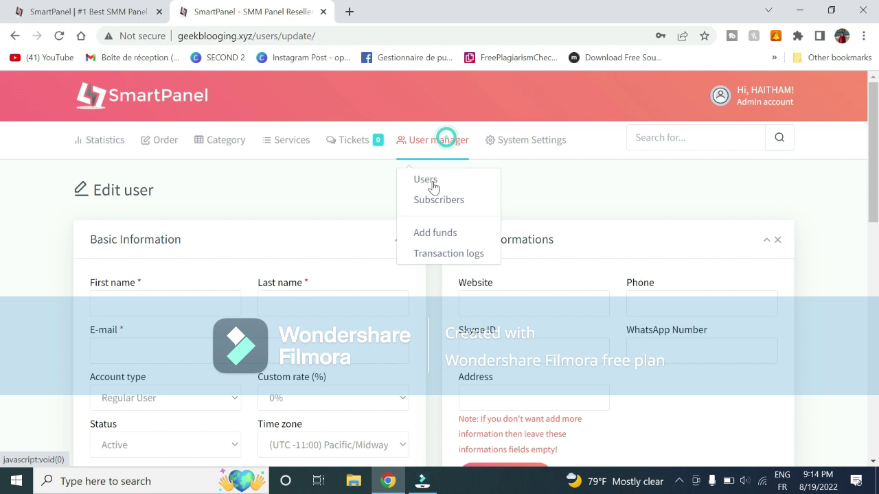
pyautogui.click(428, 182)
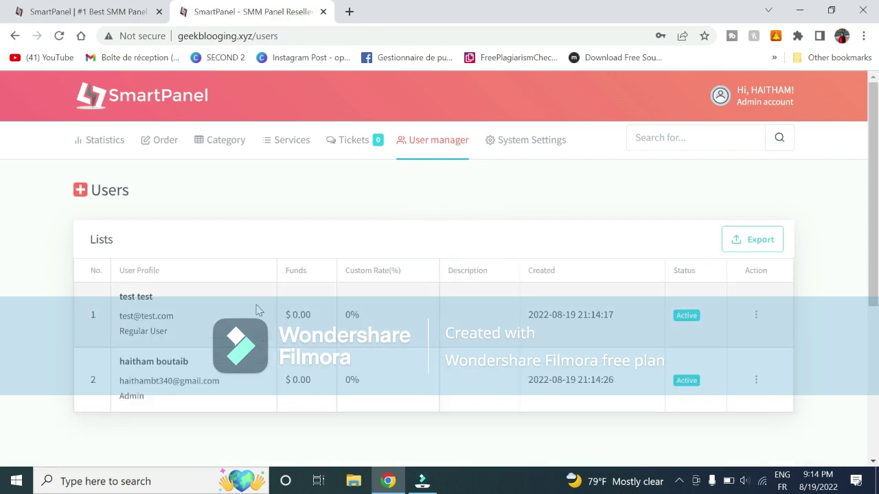
# In an Incognito window, log in to geekblogging.xyz with the test user's e-mail and password.
pyautogui.click(864, 35)
pyautogui.click(805, 83)
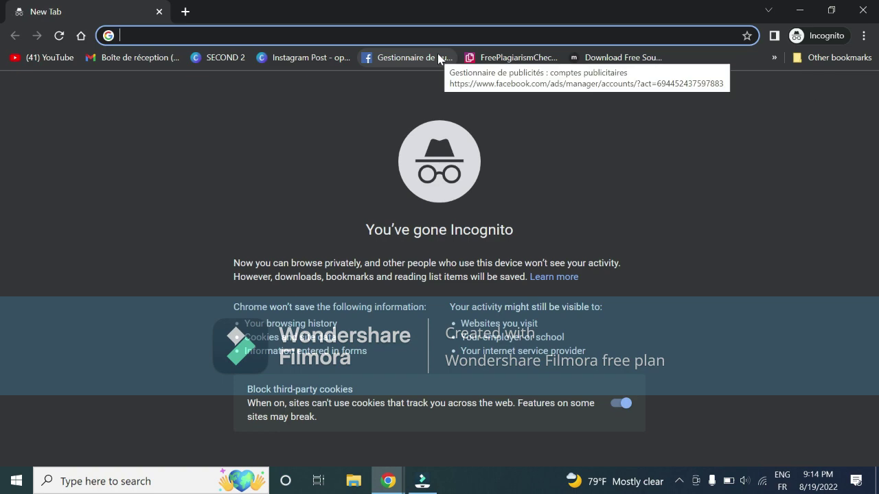
pyautogui.write('gee')
pyautogui.press('Return')
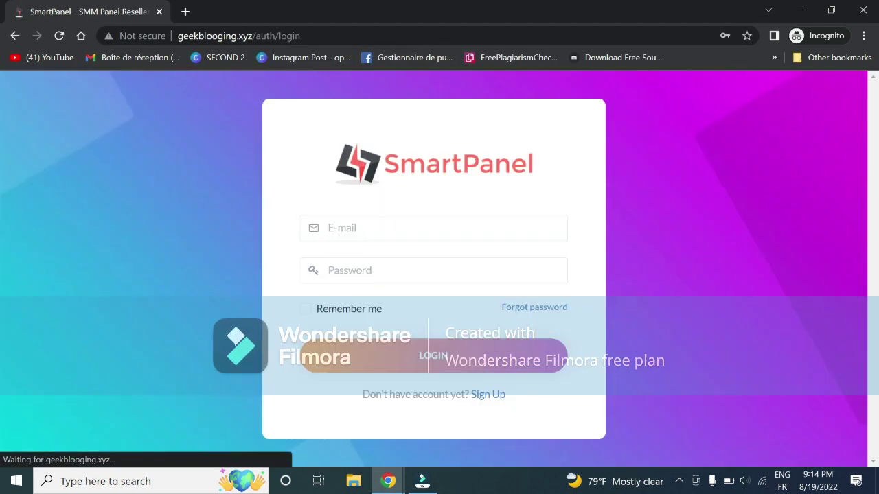
pyautogui.click(433, 228)
pyautogui.write('test@test.com')
pyautogui.press('Tab')
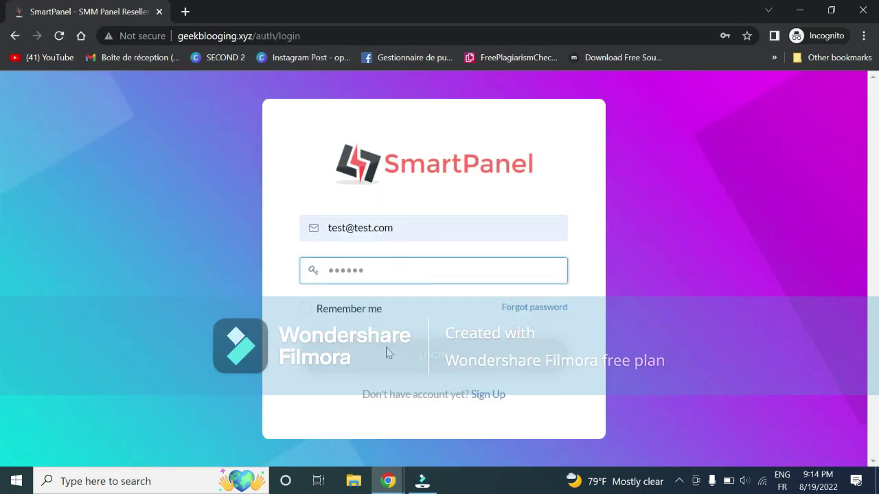
pyautogui.click(388, 352)
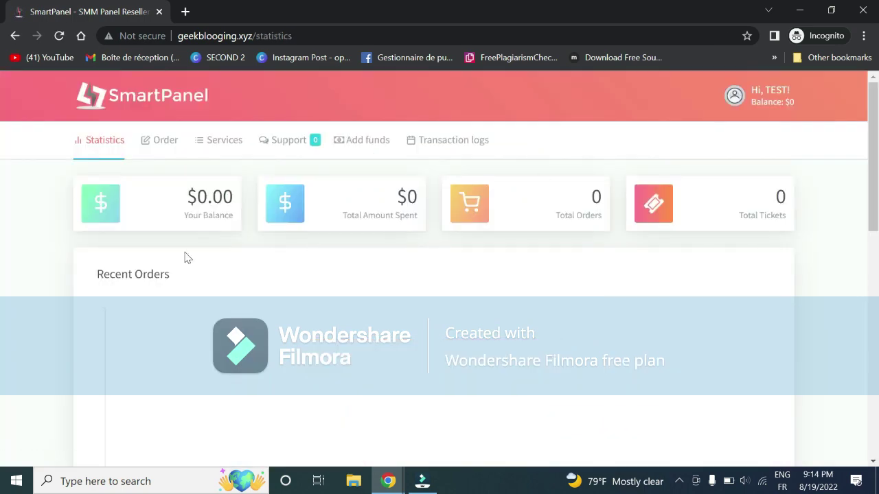
pyautogui.moveTo(388, 481)
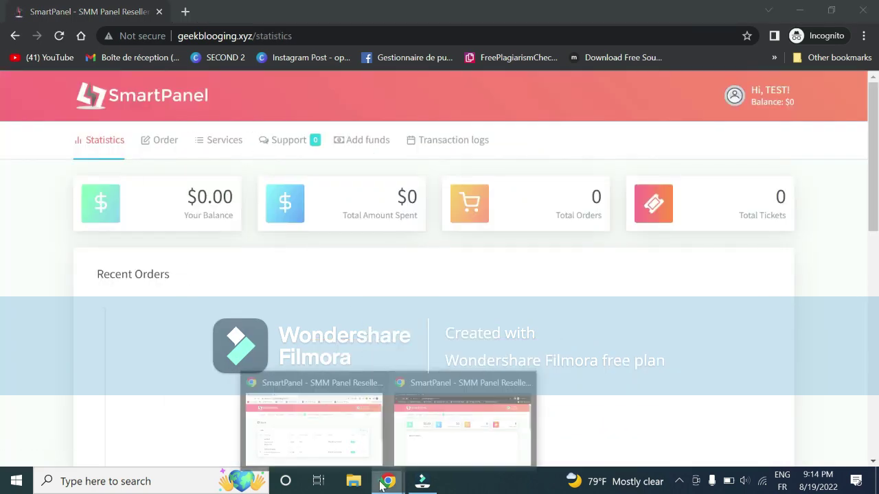
pyautogui.click(347, 440)
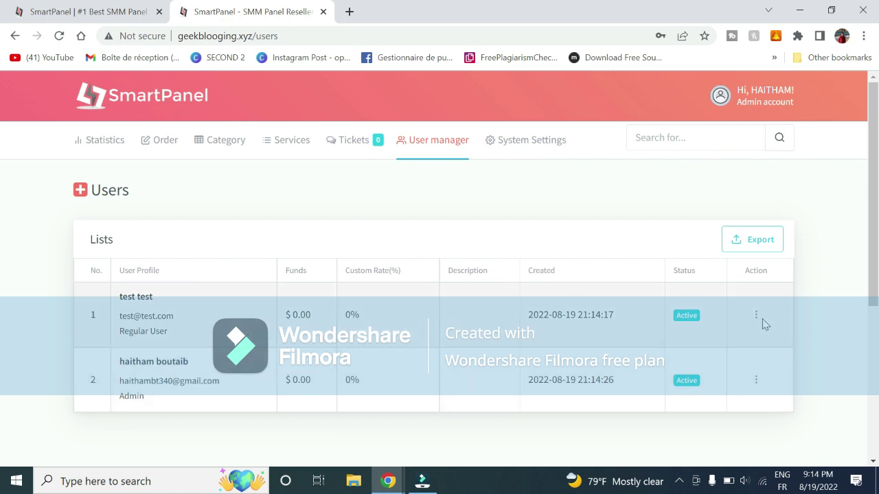
# Add $100 in funds to the test user with a transaction ID and submit.
pyautogui.click(760, 317)
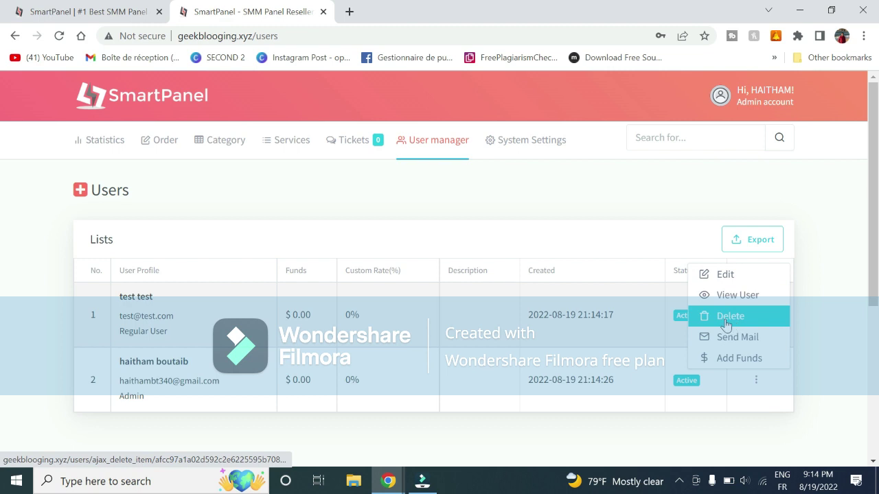
pyautogui.click(739, 361)
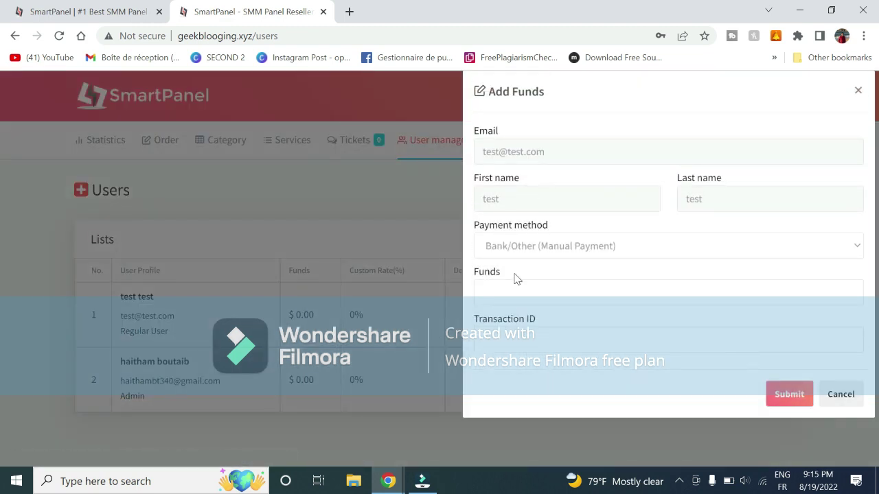
pyautogui.click(512, 289)
pyautogui.write('100')
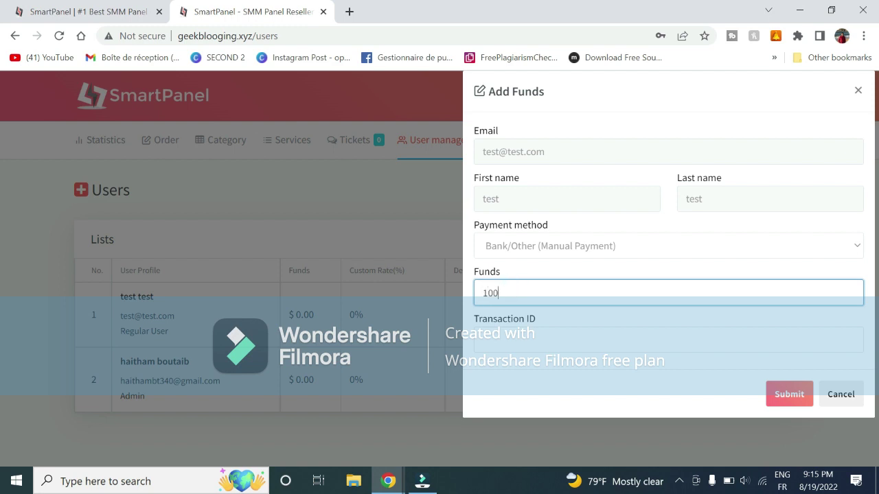
pyautogui.click(513, 338)
pyautogui.write('h')
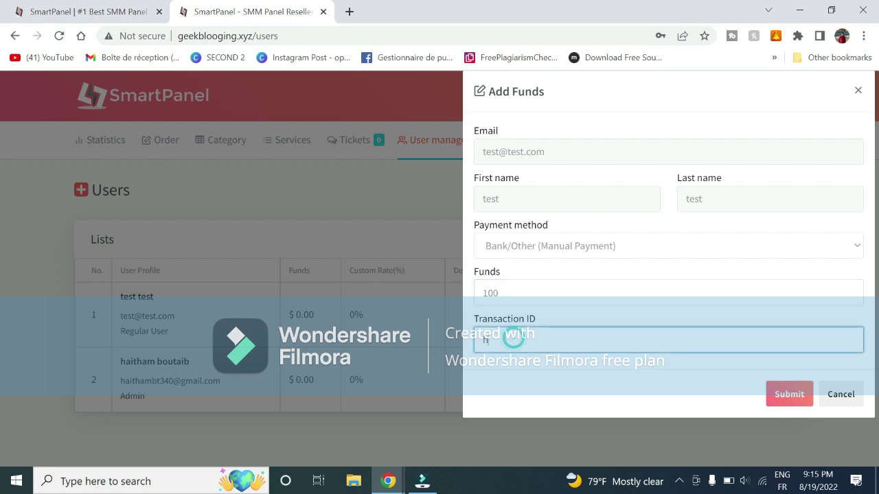
pyautogui.write('ggu')
pyautogui.click(800, 396)
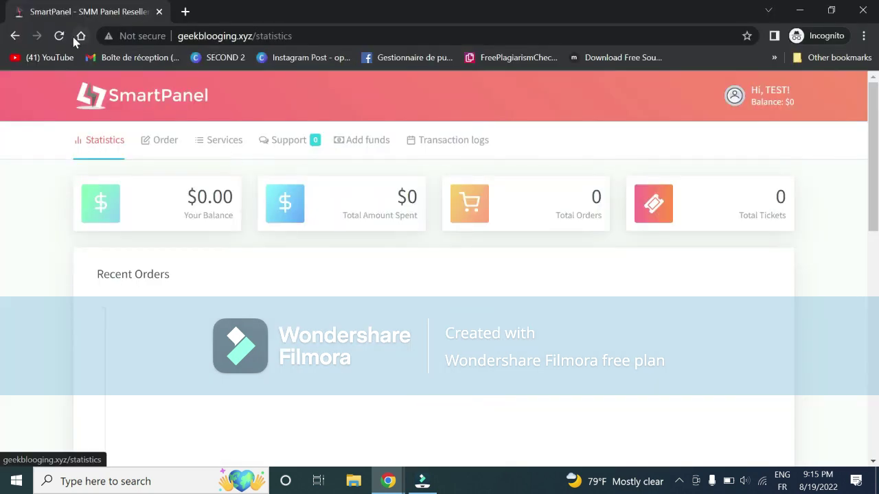
# Confirm the $100 balance and start an order for the Youtube views from usa service.
pyautogui.click(59, 36)
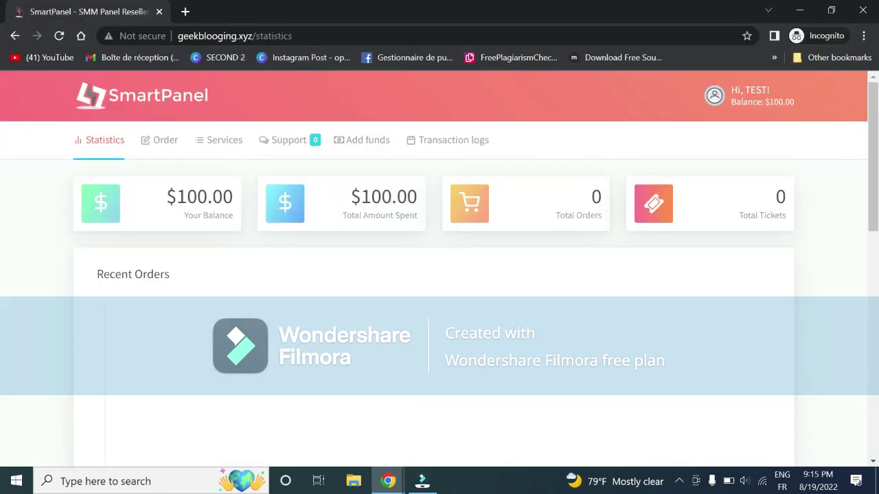
pyautogui.moveTo(167, 197); pyautogui.dragTo(258, 198)
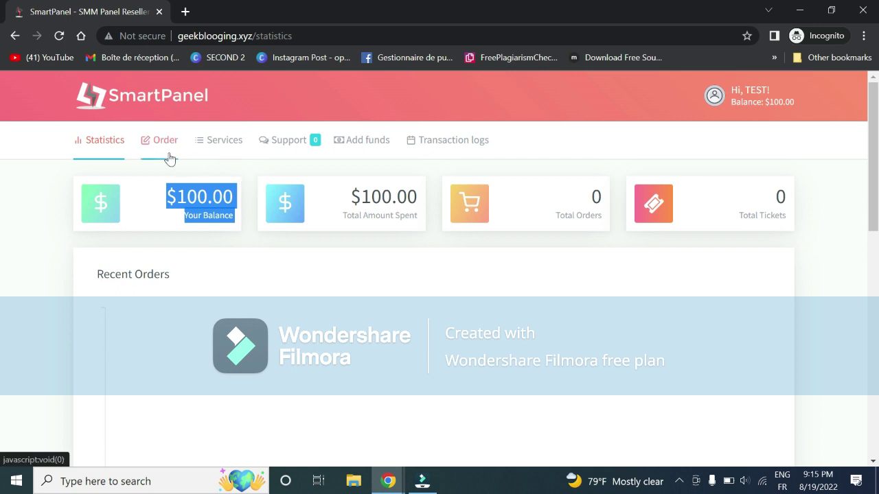
pyautogui.moveTo(159, 140)
pyautogui.click(182, 179)
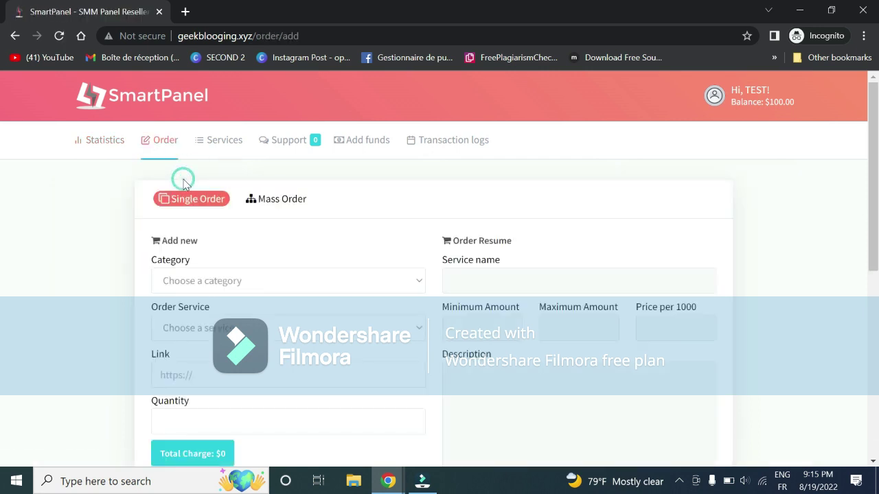
pyautogui.click(272, 288)
pyautogui.click(237, 313)
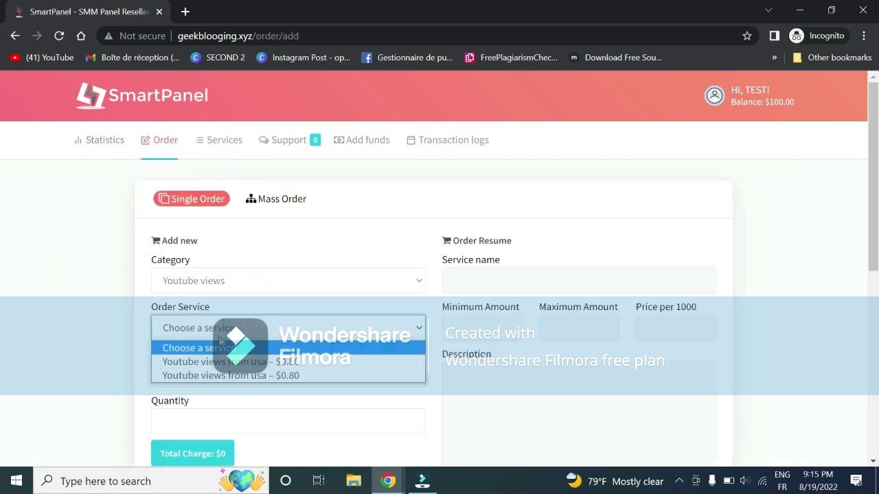
pyautogui.click(220, 362)
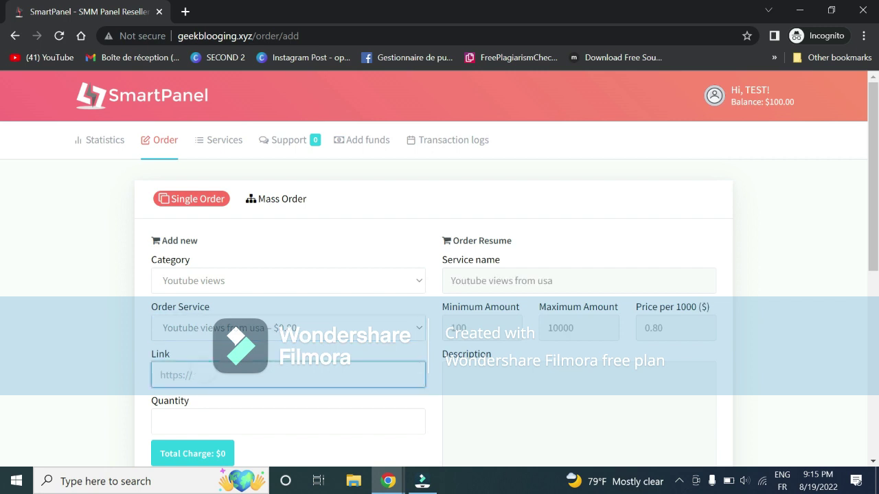
# Paste the page address as the link, set quantity 1000, confirm and place the order.
pyautogui.click(209, 35)
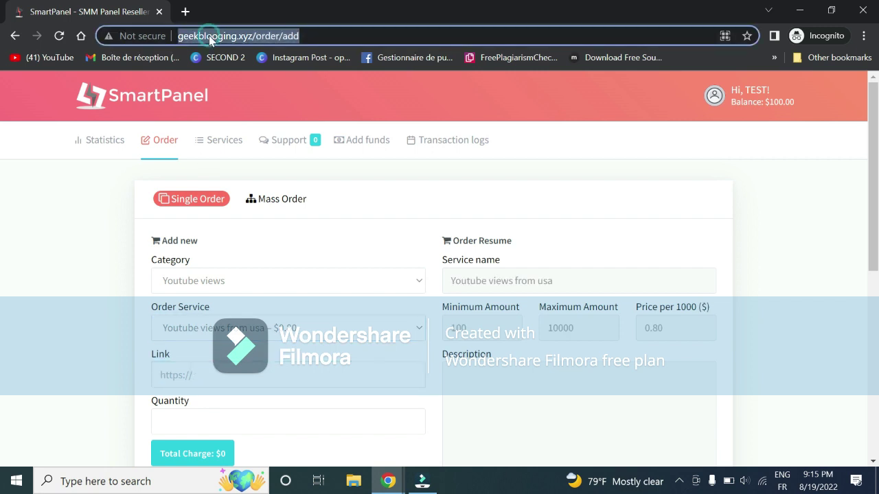
pyautogui.click(206, 376)
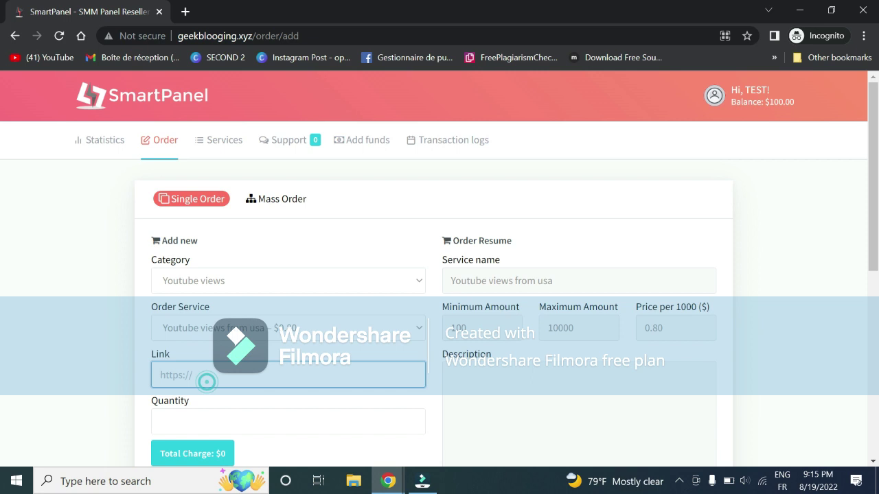
pyautogui.write('http://geekblogging.xyz/order/add')
pyautogui.click(247, 427)
pyautogui.write('1')
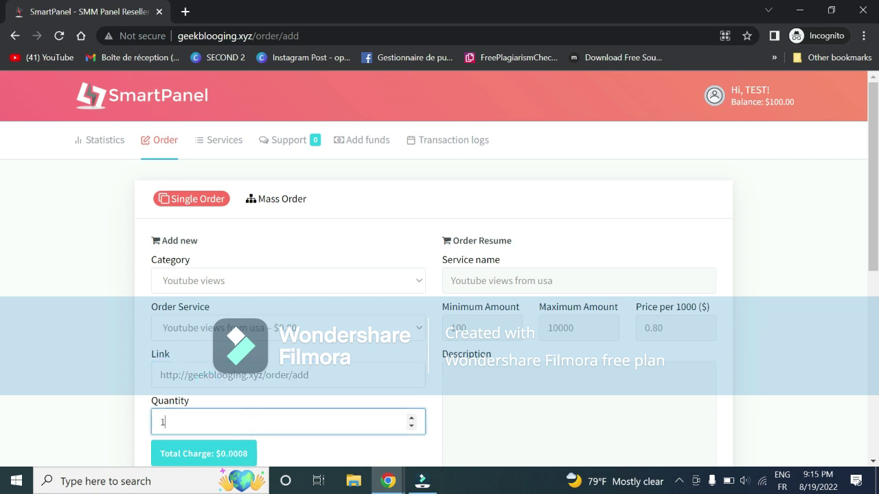
pyautogui.write('000')
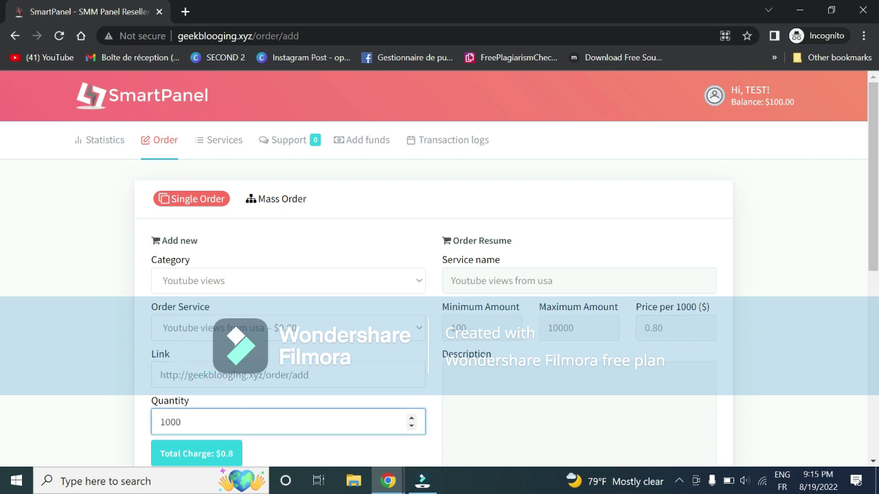
pyautogui.scroll(-2, 310, 412)
pyautogui.click(198, 398)
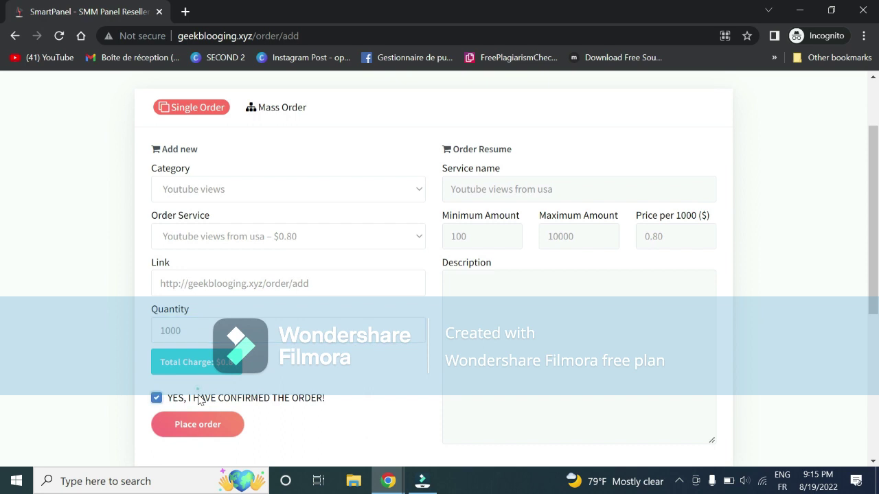
pyautogui.click(211, 433)
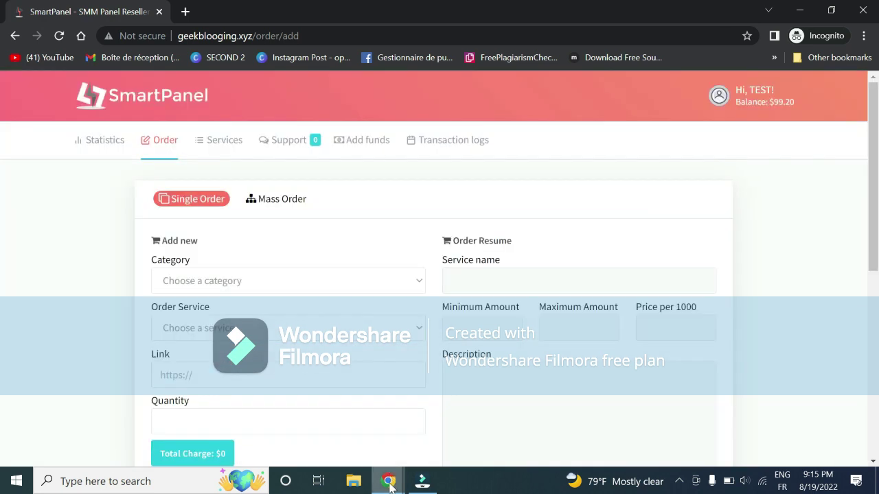
# As admin, bring up Order Logs showing pending Youtube views order 389624 and its Action menu.
pyautogui.click(349, 451)
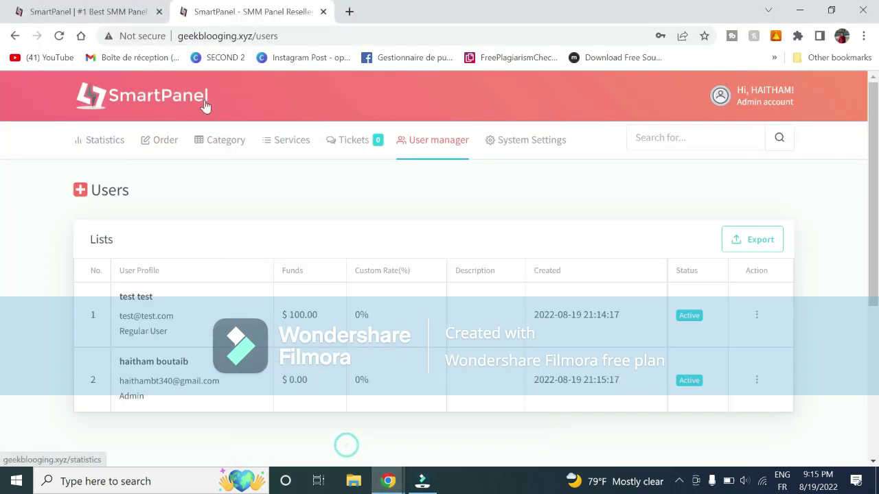
pyautogui.click(169, 153)
pyautogui.click(177, 199)
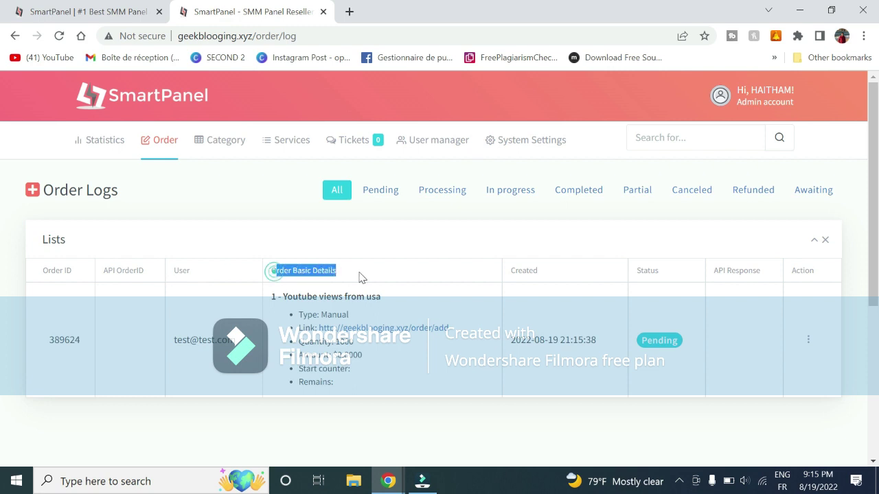
pyautogui.moveTo(361, 272)
pyautogui.mouseDown()
pyautogui.moveTo(276, 272)
pyautogui.moveTo(422, 305)
pyautogui.mouseUp()
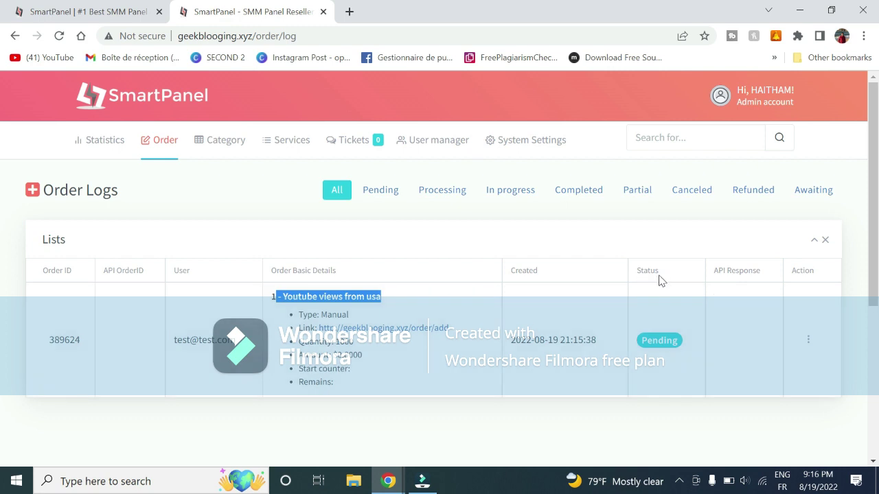
pyautogui.click(809, 340)
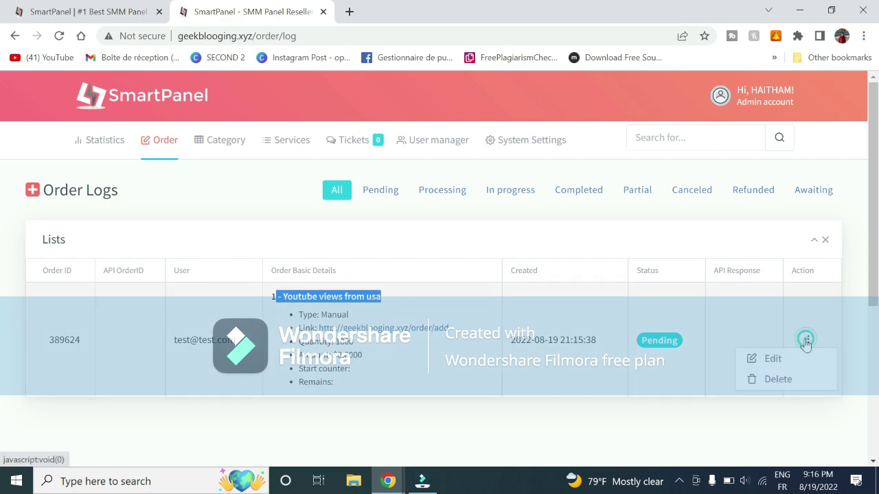
# Save order 389624 with status Processing, start counter 1000 and remains 1000.
pyautogui.click(764, 366)
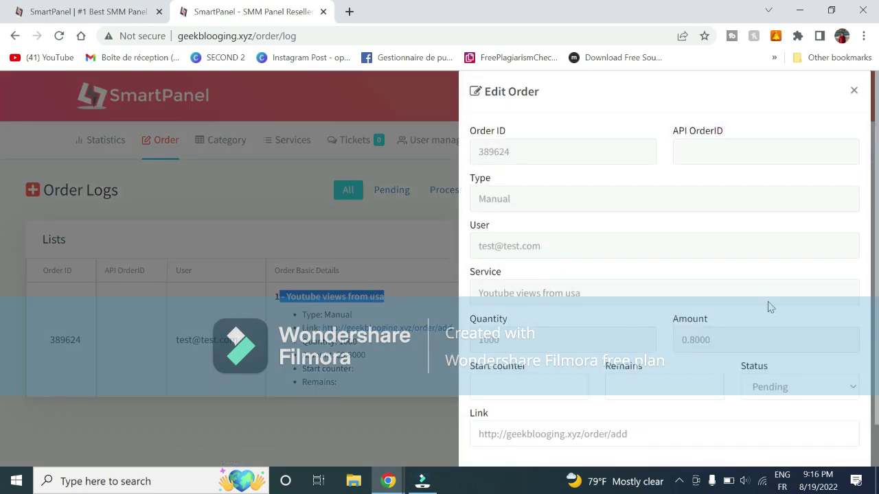
pyautogui.scroll(-1, 781, 350)
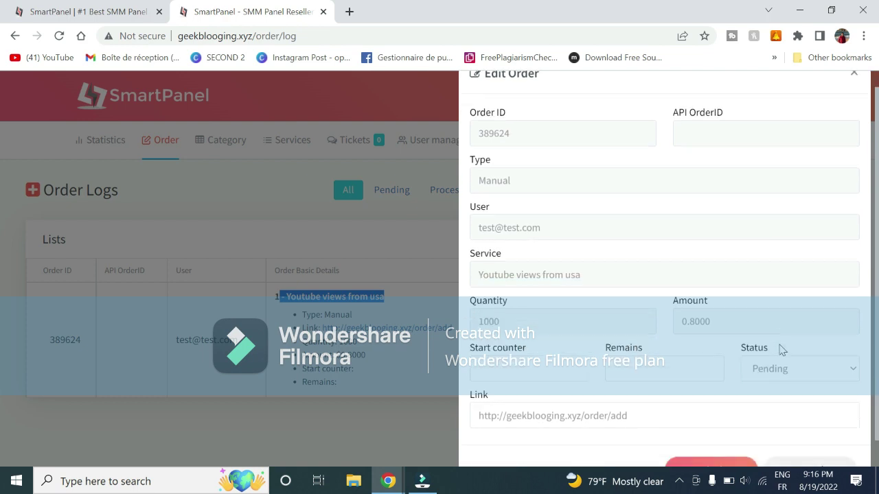
pyautogui.click(800, 340)
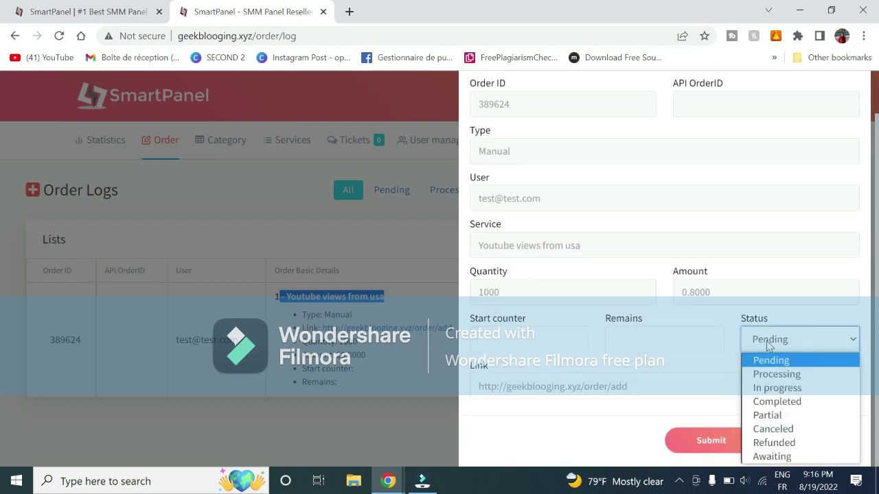
pyautogui.click(776, 374)
pyautogui.click(510, 323)
pyautogui.write('1000')
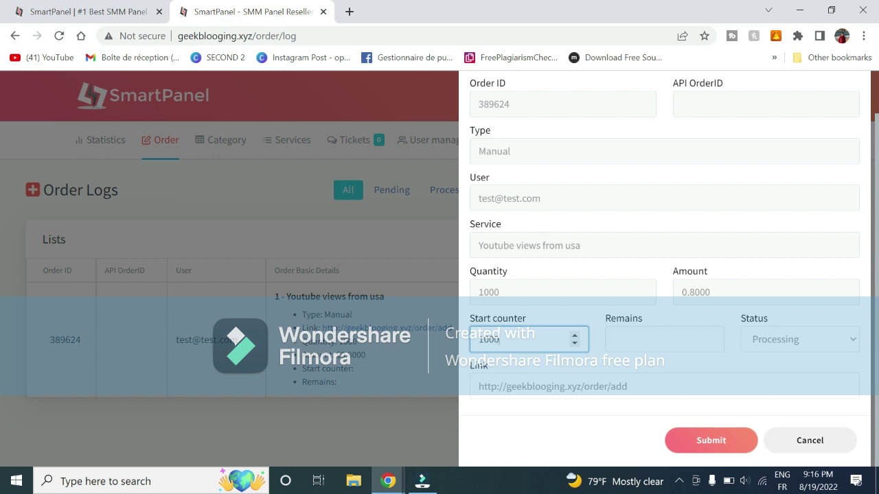
pyautogui.click(636, 341)
pyautogui.write('1000')
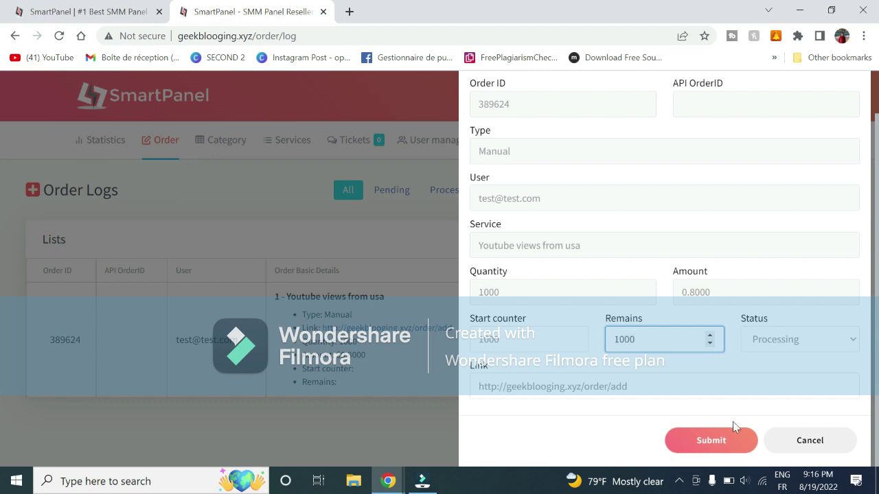
pyautogui.click(722, 448)
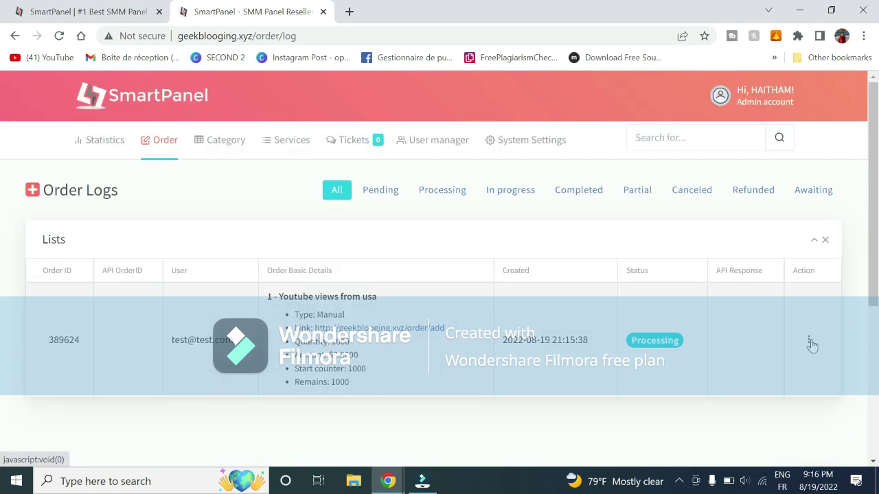
# Edit order 389624 again, change its status from Processing to Completed, and submit.
pyautogui.click(809, 340)
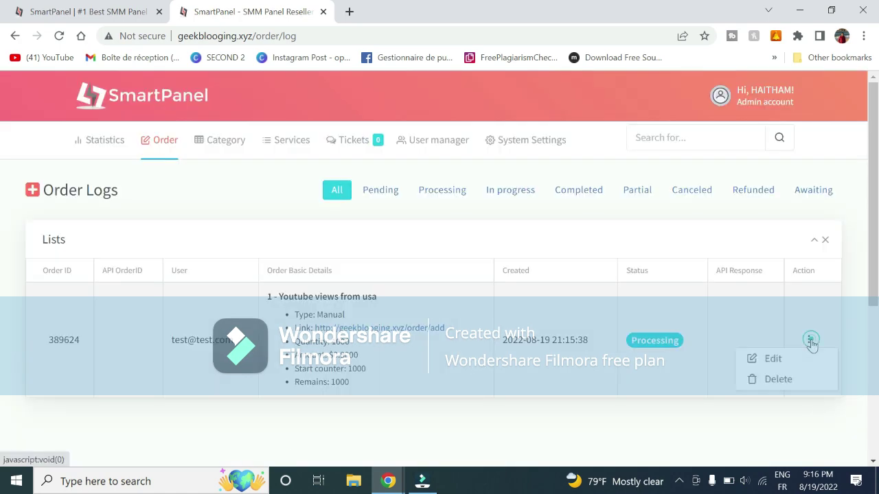
pyautogui.click(778, 358)
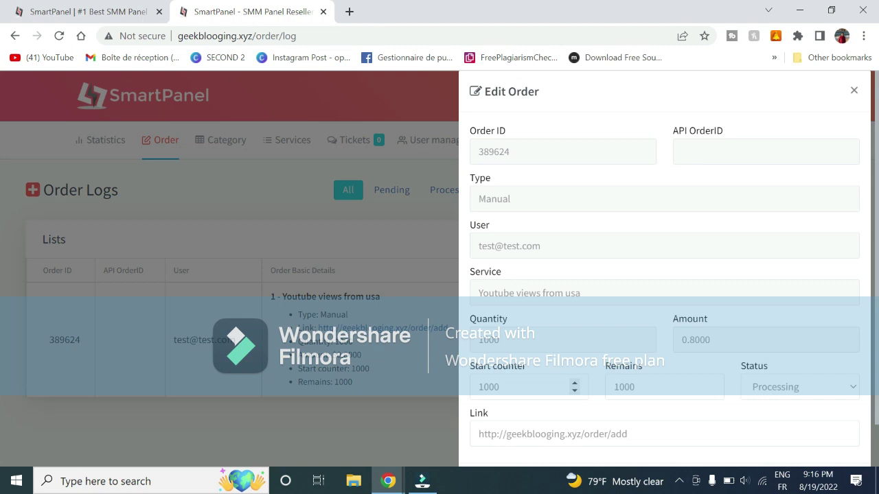
pyautogui.click(766, 387)
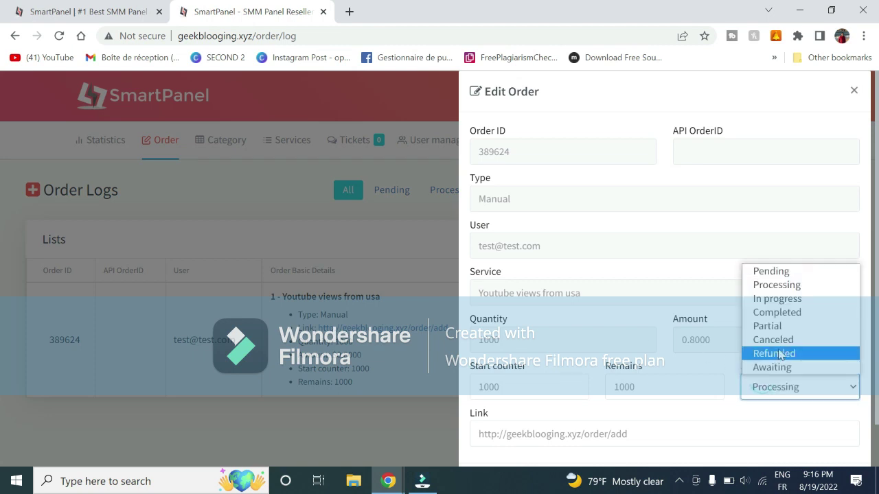
pyautogui.click(793, 313)
pyautogui.scroll(-1, 793, 323)
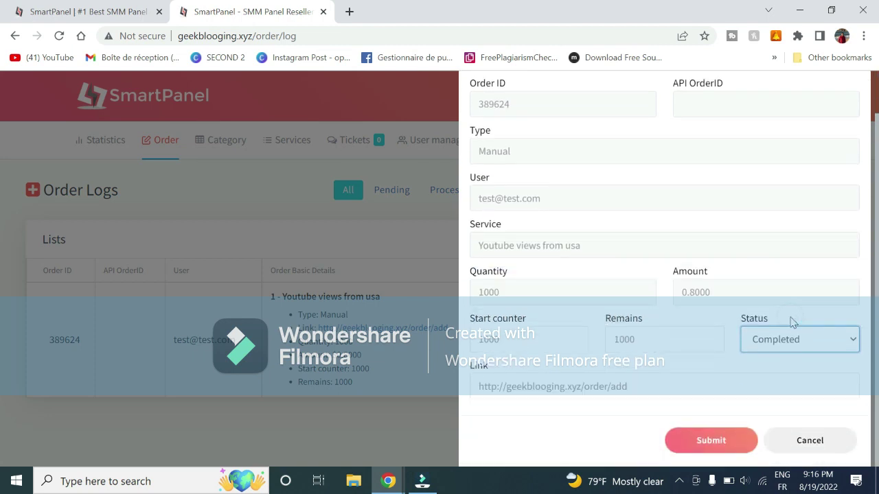
pyautogui.click(713, 438)
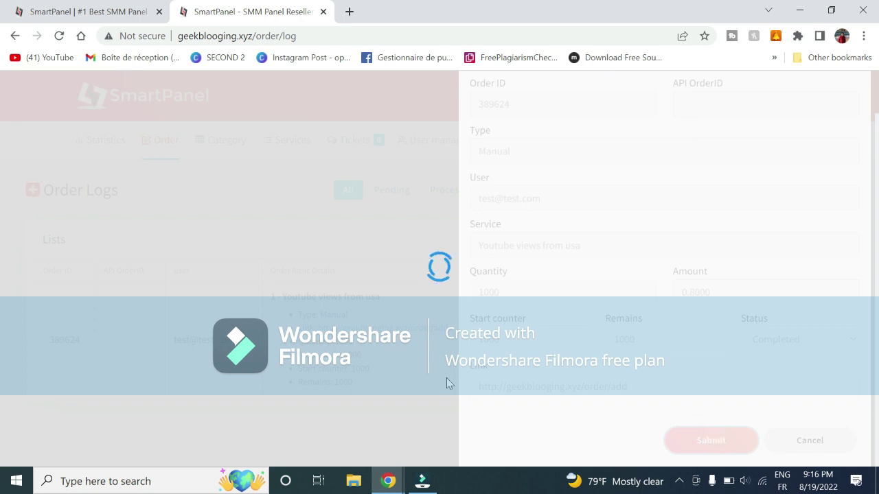